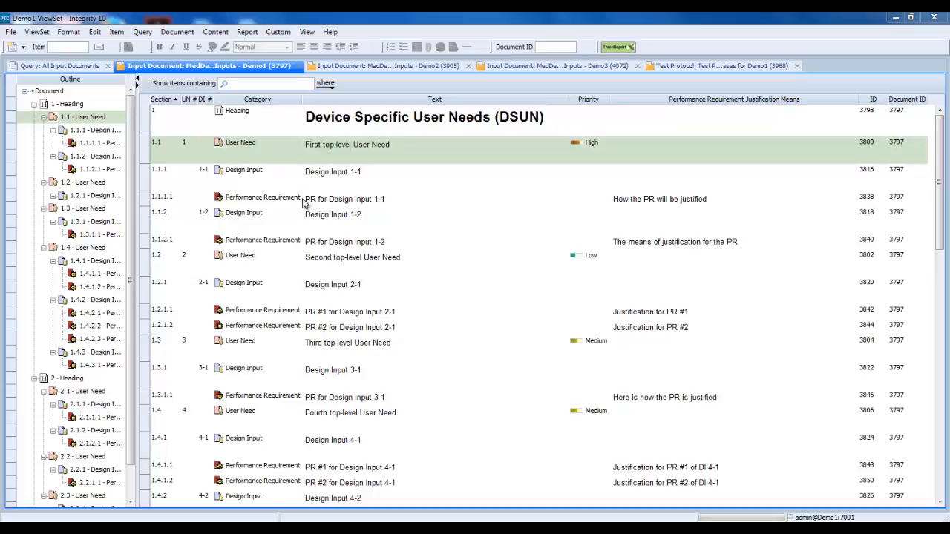
# Run the DIOV Report on the Demo1 input document, review it through to the end and close it
pyautogui.click(176, 34)
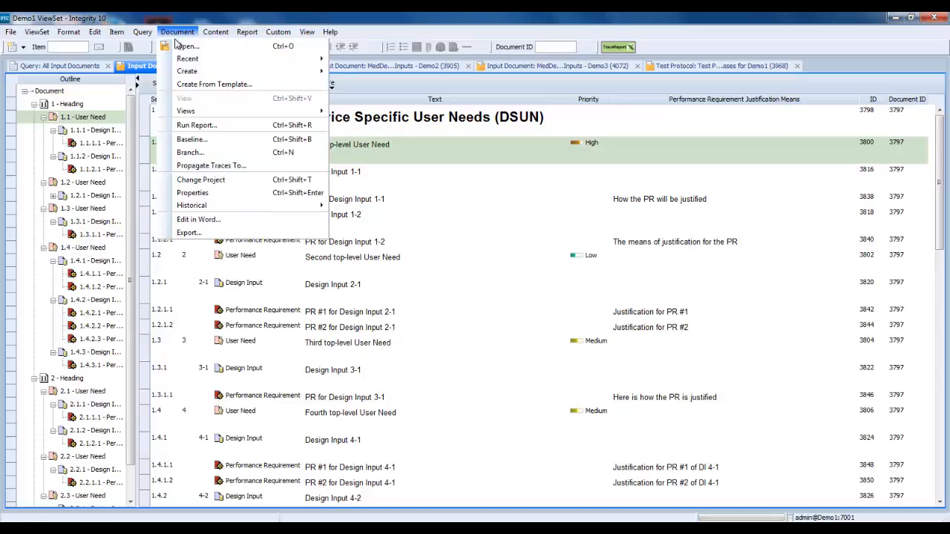
pyautogui.click(193, 127)
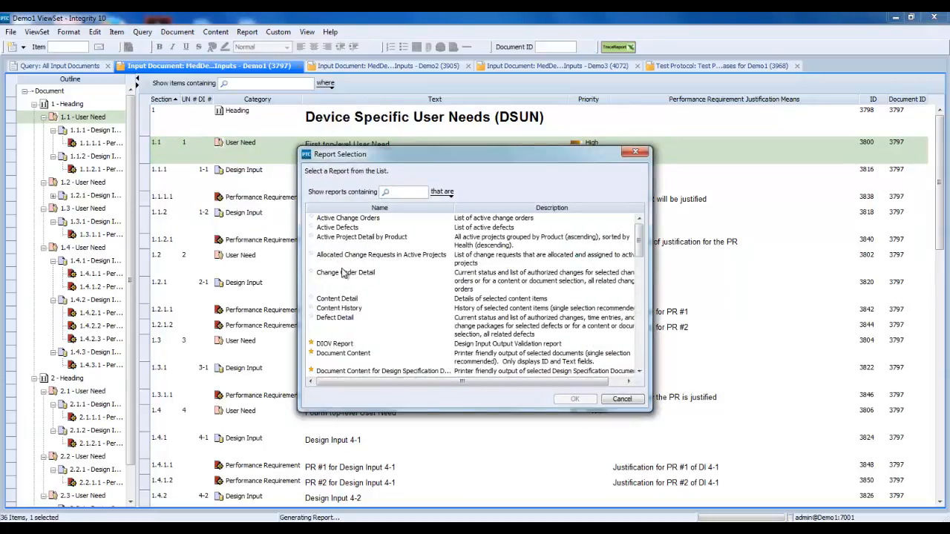
pyautogui.click(345, 345)
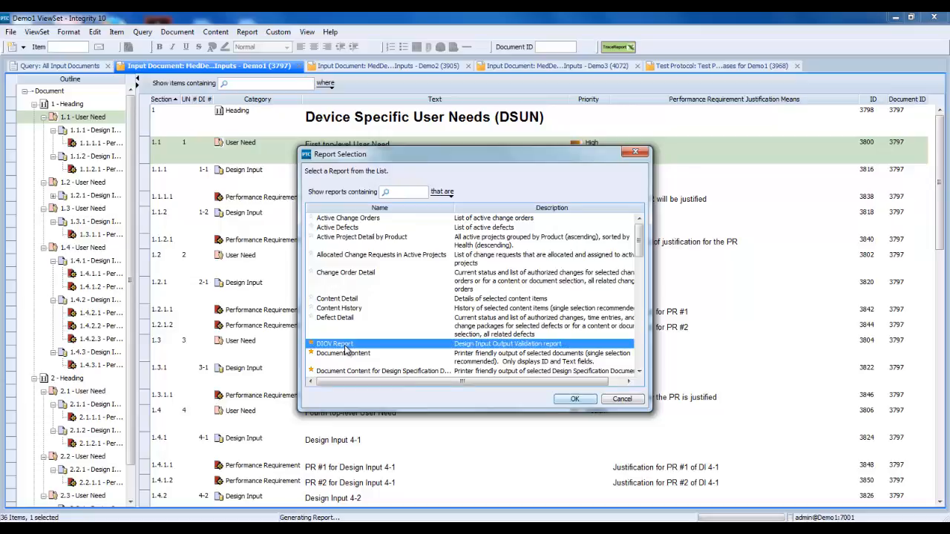
pyautogui.click(574, 399)
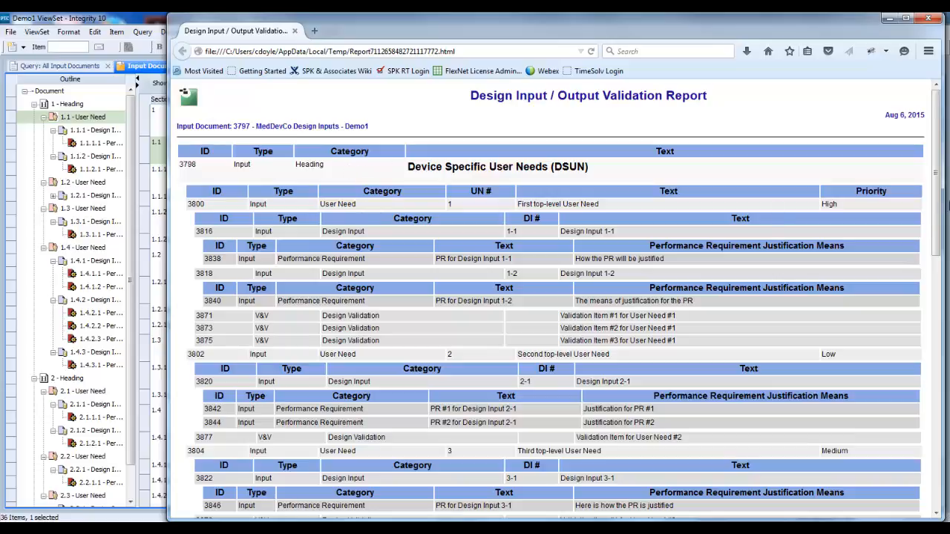
pyautogui.moveTo(939, 141); pyautogui.dragTo(929, 392)
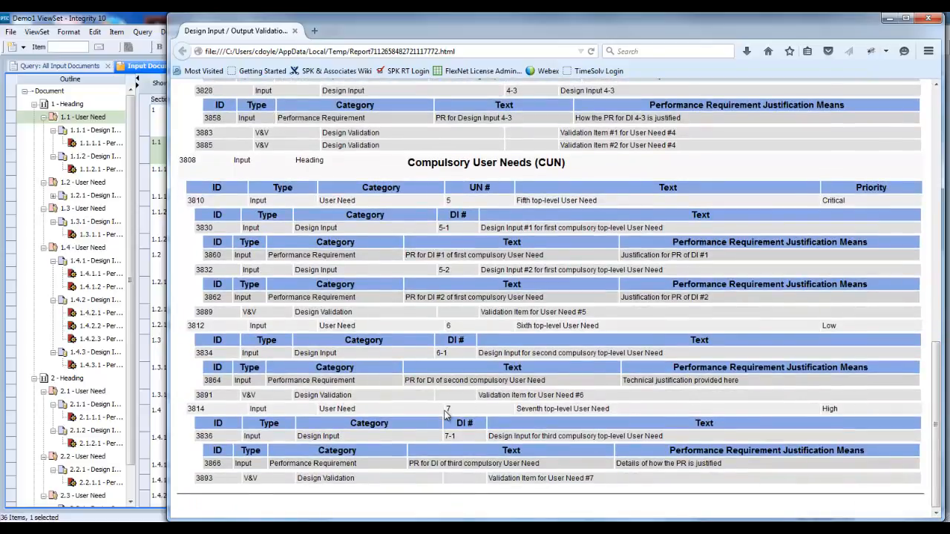
pyautogui.click(925, 18)
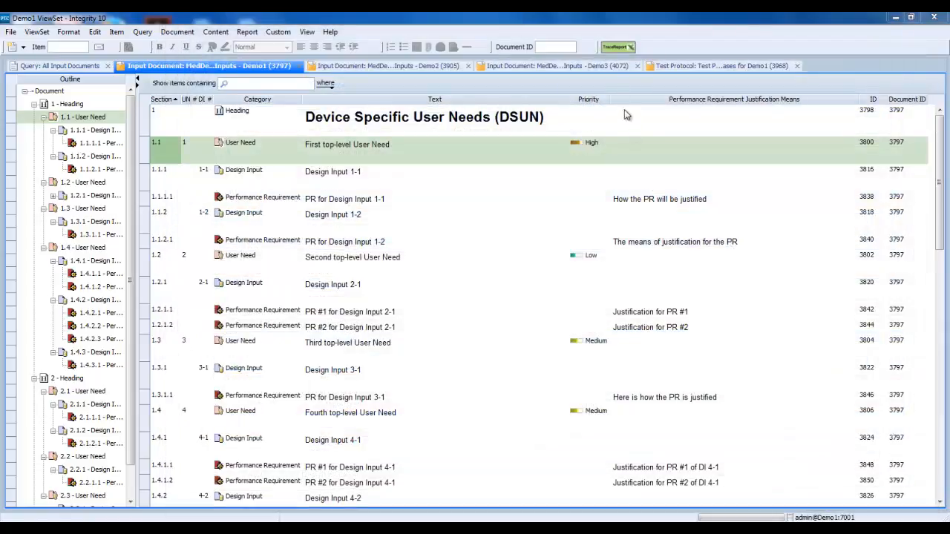
# Generate a trace report for Demo1 from the DIOV template, saving it as diov01.xlsx in the tmp folder and replacing the existing file
pyautogui.click(617, 51)
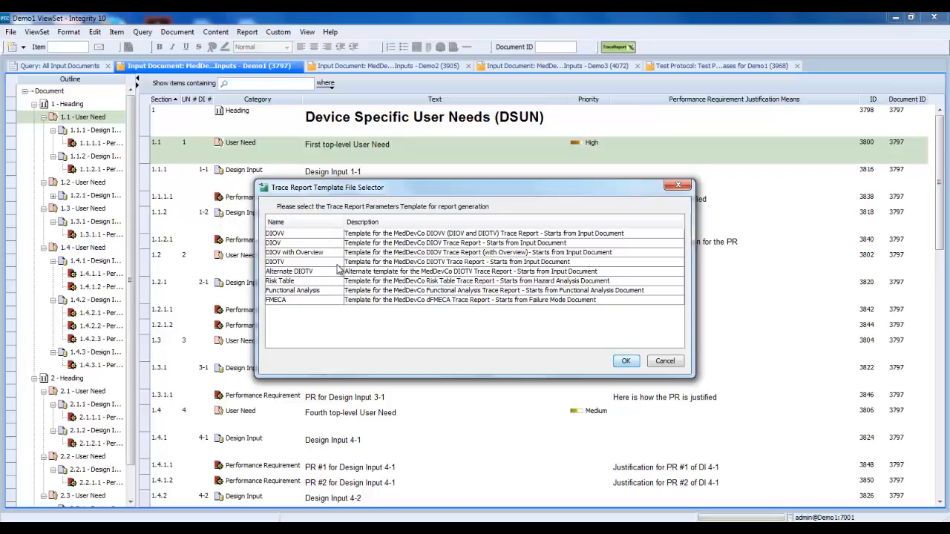
pyautogui.click(277, 243)
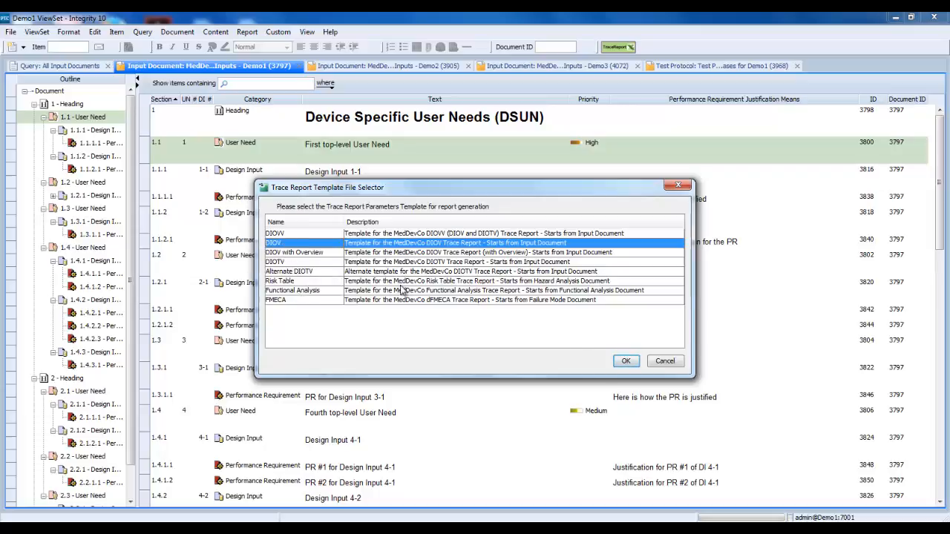
pyautogui.click(625, 361)
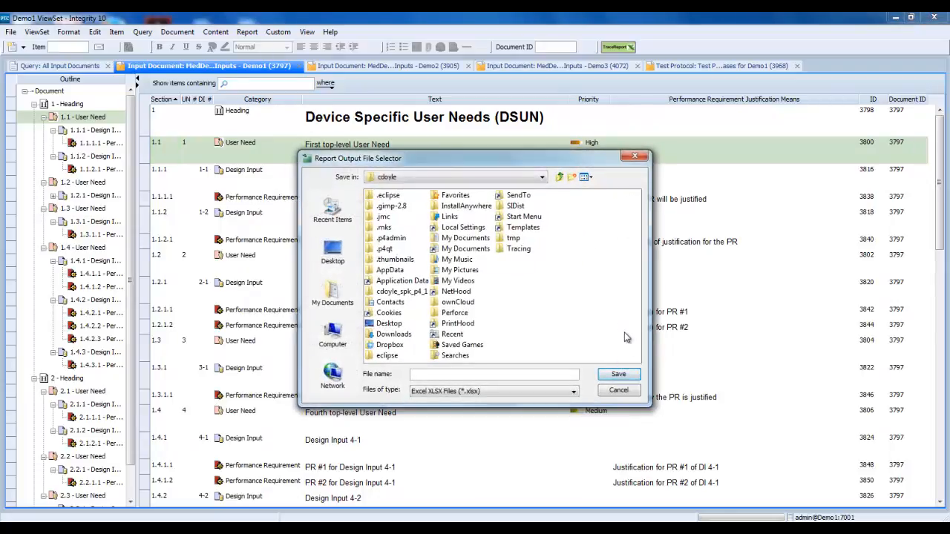
pyautogui.doubleClick(514, 240)
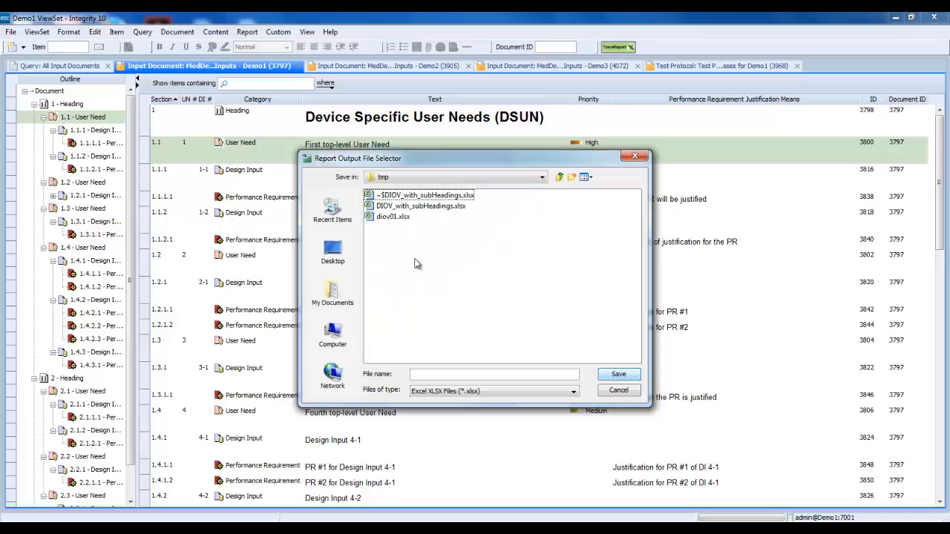
pyautogui.click(390, 217)
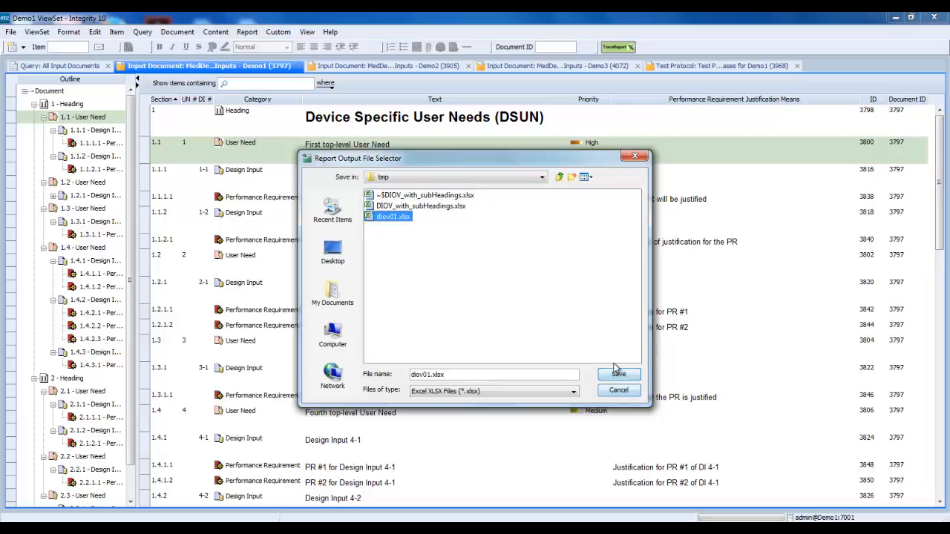
pyautogui.click(613, 375)
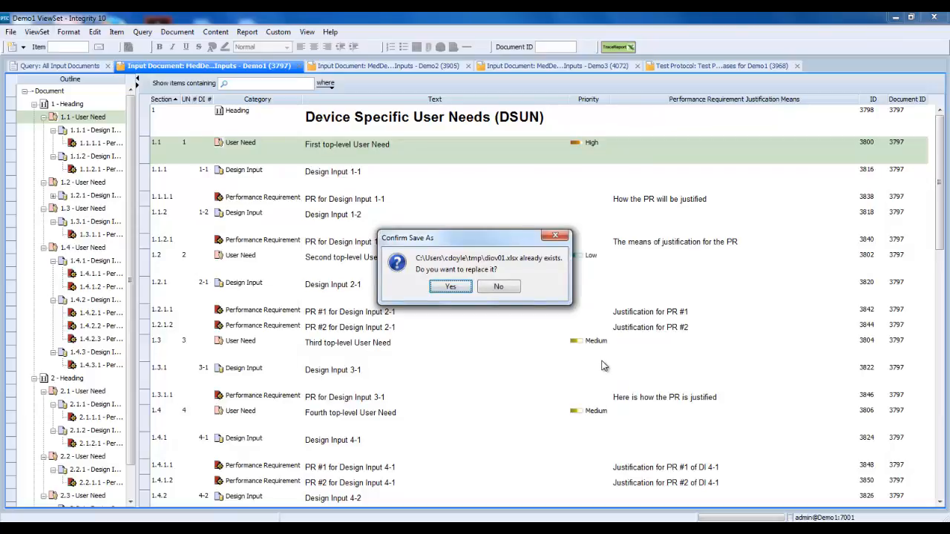
pyautogui.click(452, 287)
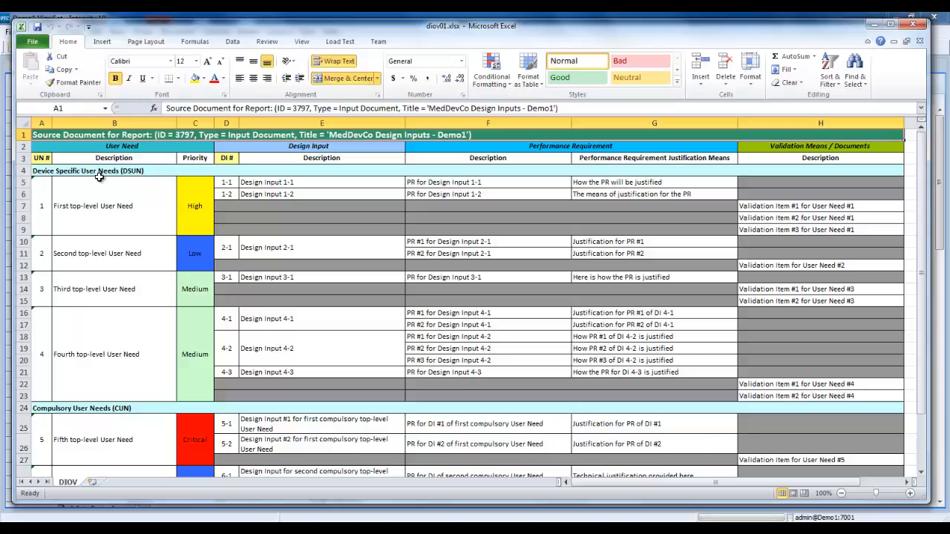
# Examine the diov01.xlsx trace report, highlighting rows 5 and 8 of the first user need and reading down to the footer row
pyautogui.click(21, 184)
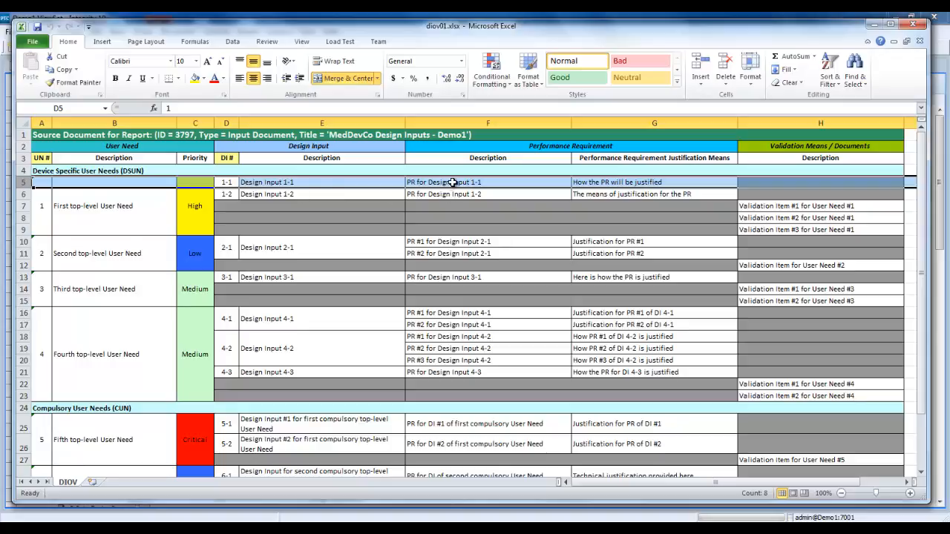
pyautogui.click(15, 218)
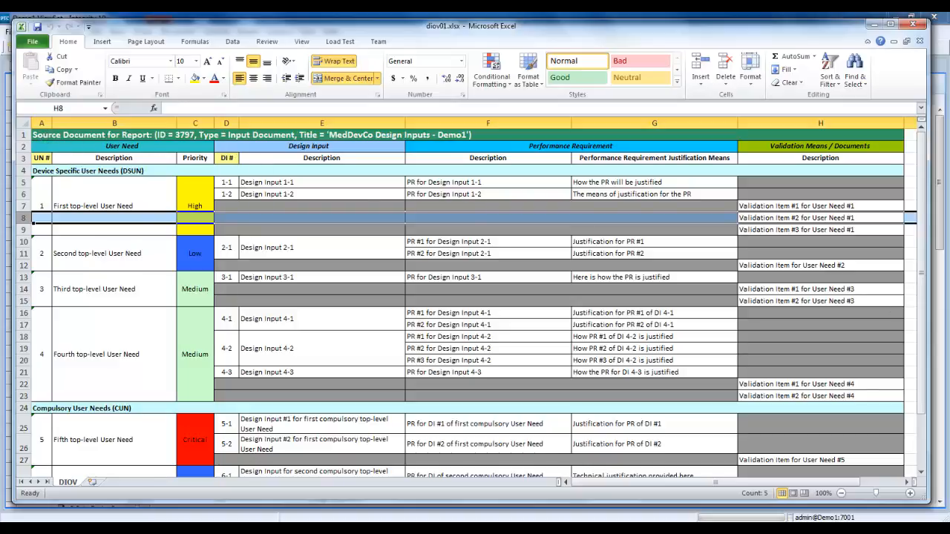
pyautogui.click(921, 472)
pyautogui.click(922, 472)
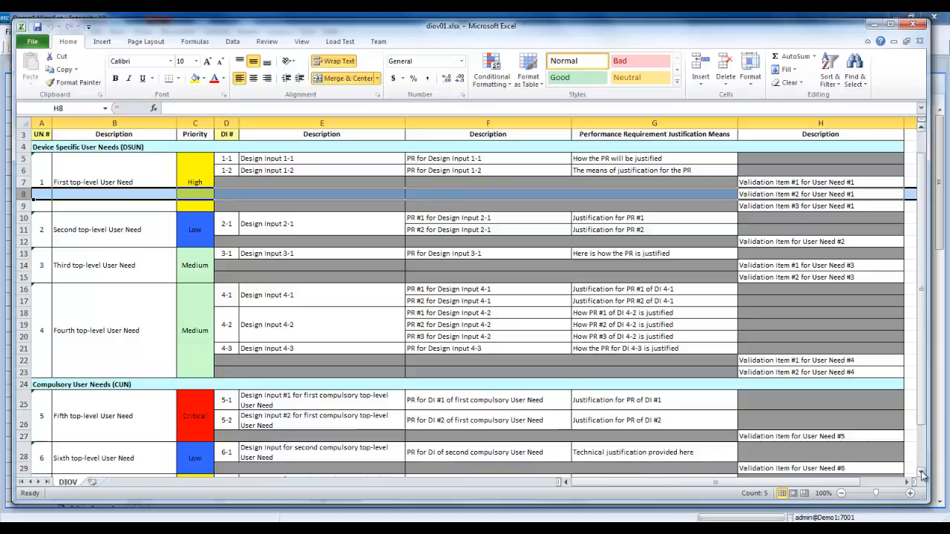
pyautogui.scroll(-3, 922, 472)
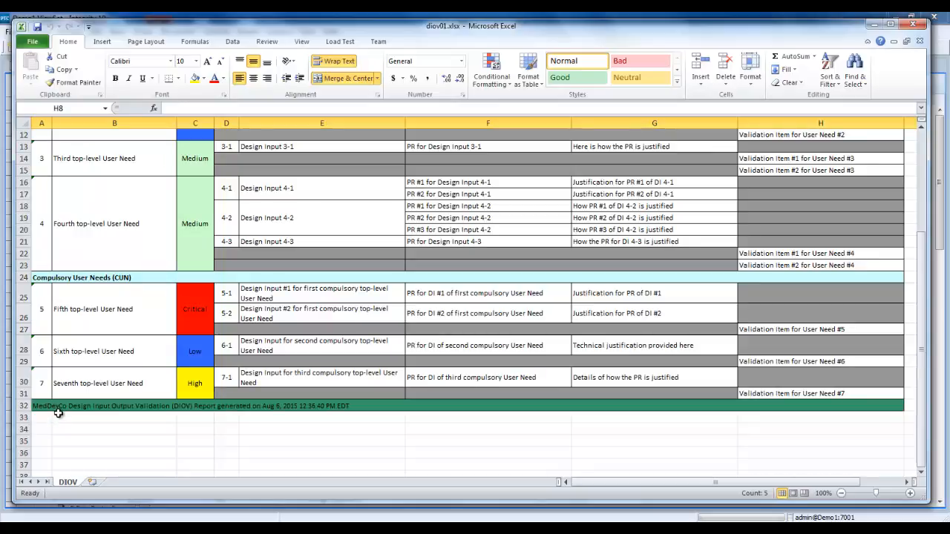
pyautogui.scroll(4, 543, 279)
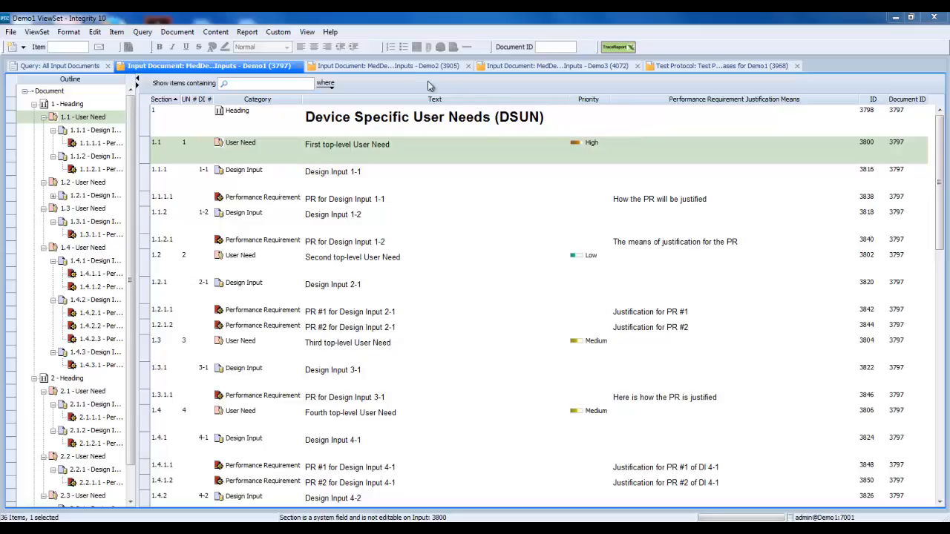
# Switch to the Demo2 input document and examine its heading and sub-heading structure from the beginning
pyautogui.click(401, 67)
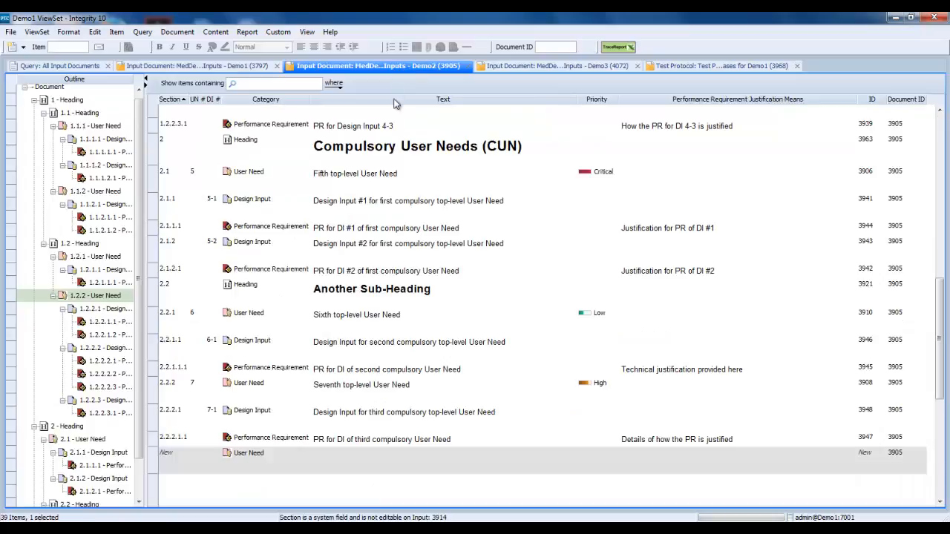
pyautogui.click(942, 127)
pyautogui.click(942, 126)
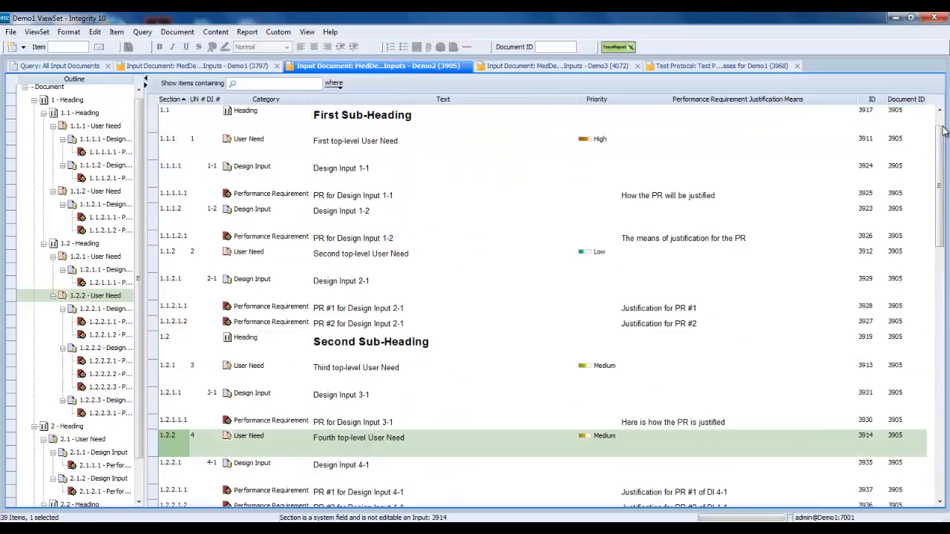
pyautogui.click(943, 131)
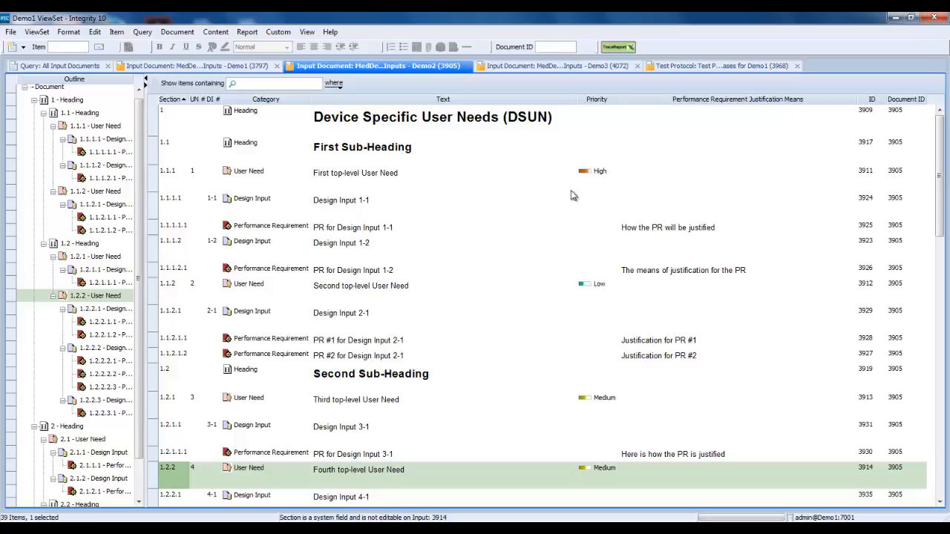
pyautogui.moveTo(945, 202)
pyautogui.mouseDown()
pyautogui.moveTo(934, 371)
pyautogui.moveTo(948, 188)
pyautogui.mouseUp()
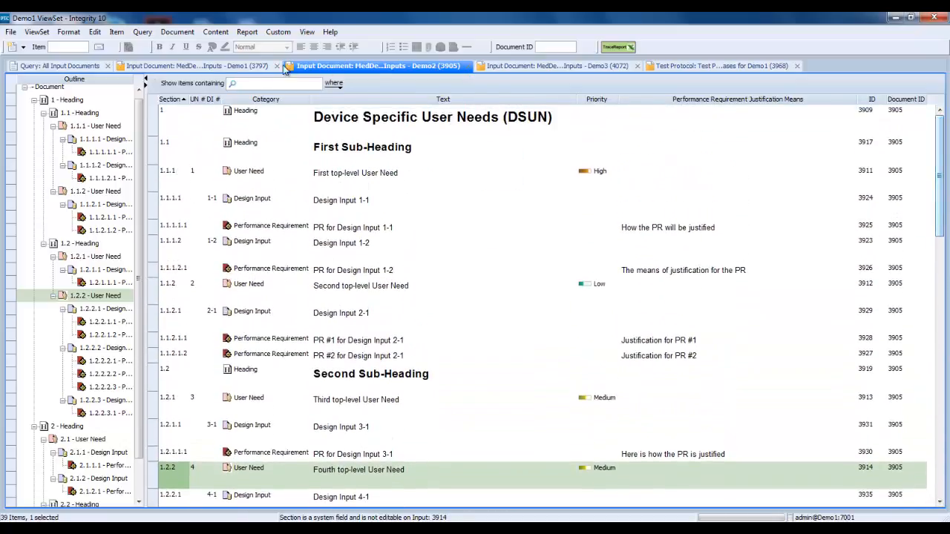
# Run the DIOV Report on the Demo2 input document, review how it handles the sub-headings and close it
pyautogui.click(164, 35)
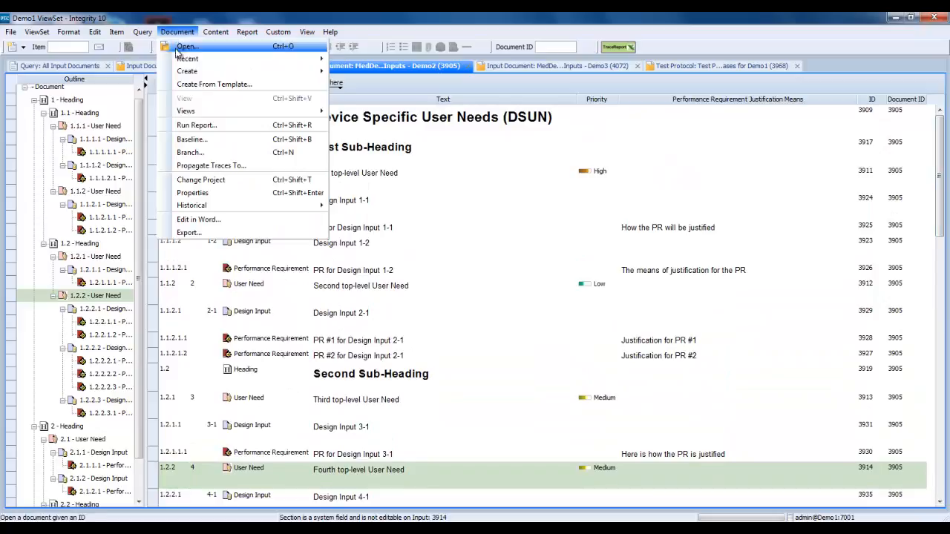
pyautogui.click(196, 126)
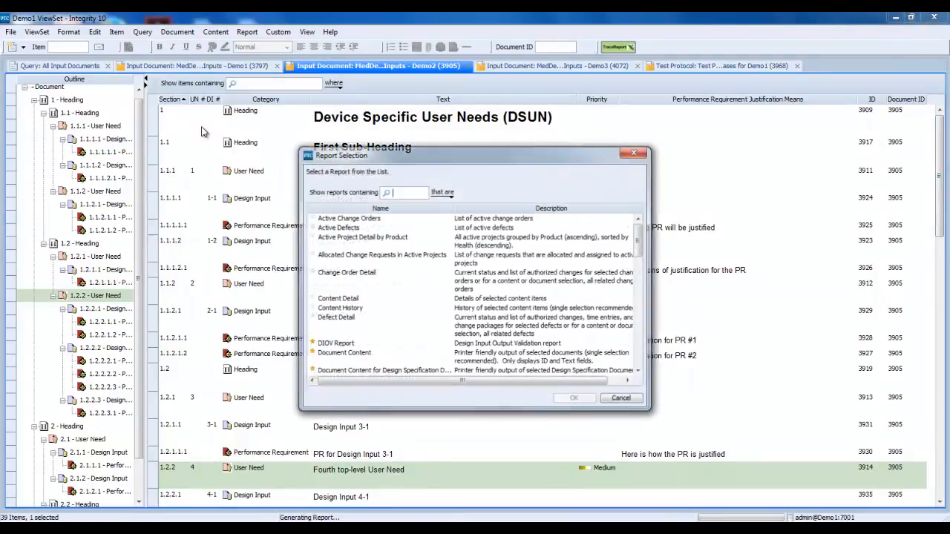
pyautogui.click(343, 345)
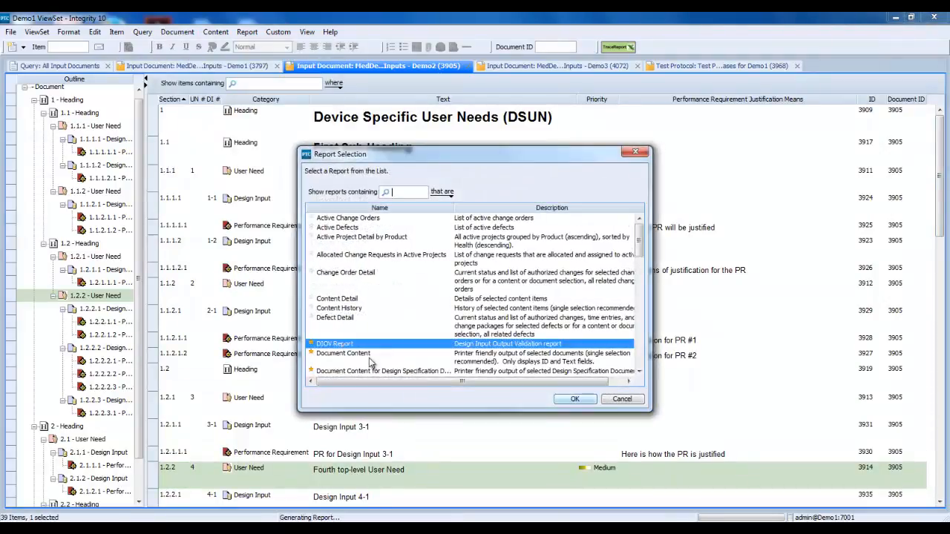
pyautogui.click(564, 399)
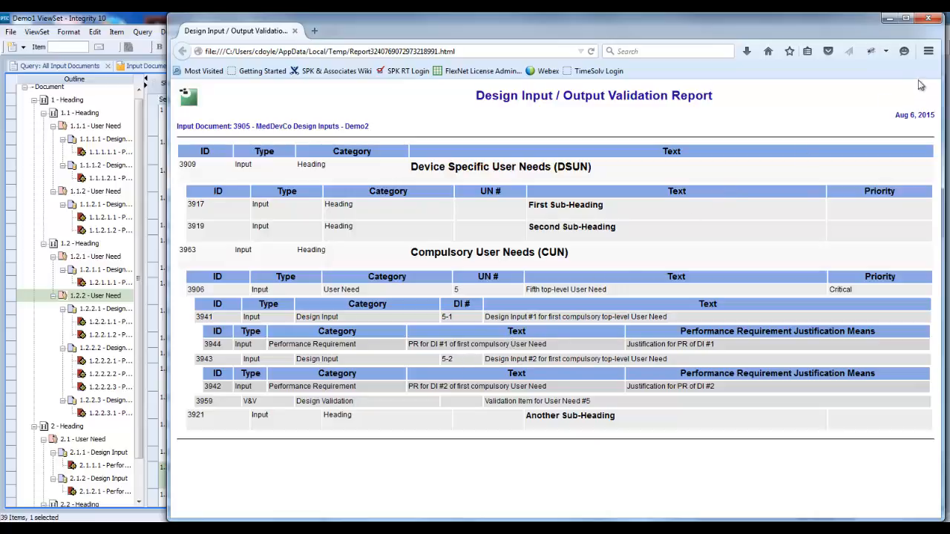
pyautogui.click(927, 20)
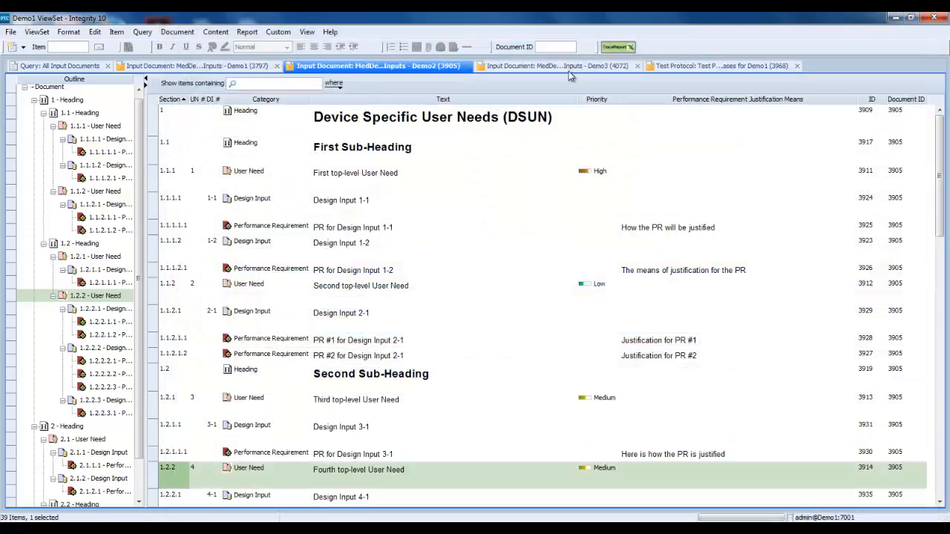
# Switch to the Demo3 input document and examine how its top-level user needs are decomposed into lower-level ones
pyautogui.click(570, 67)
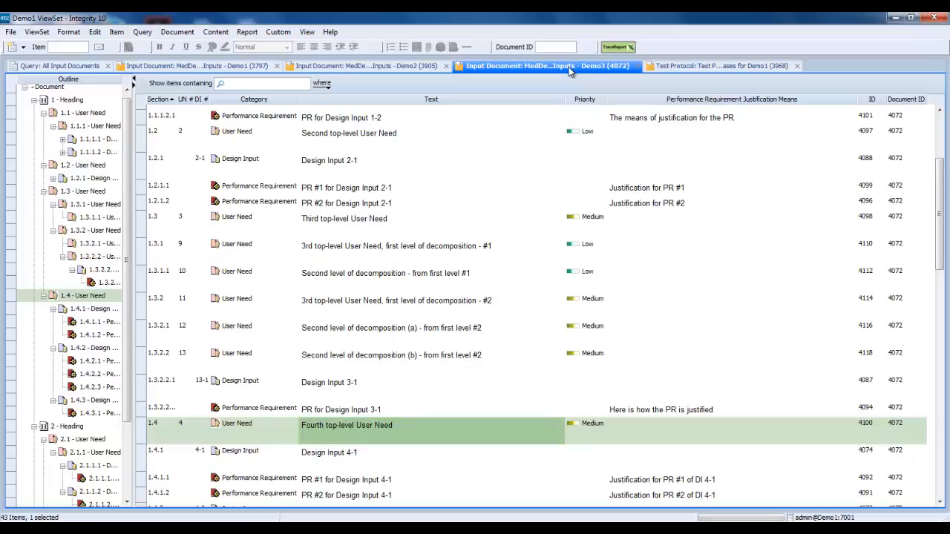
pyautogui.scroll(5, 940, 128)
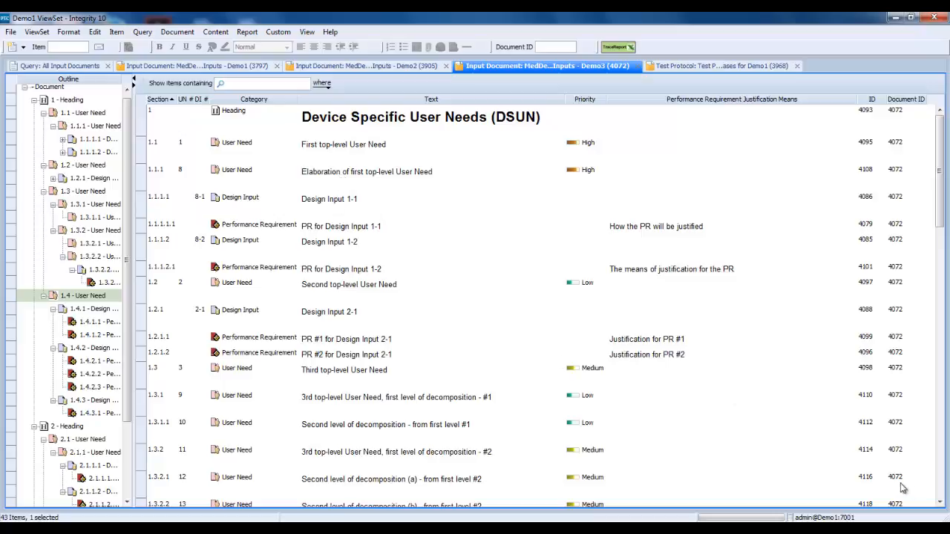
pyautogui.click(941, 503)
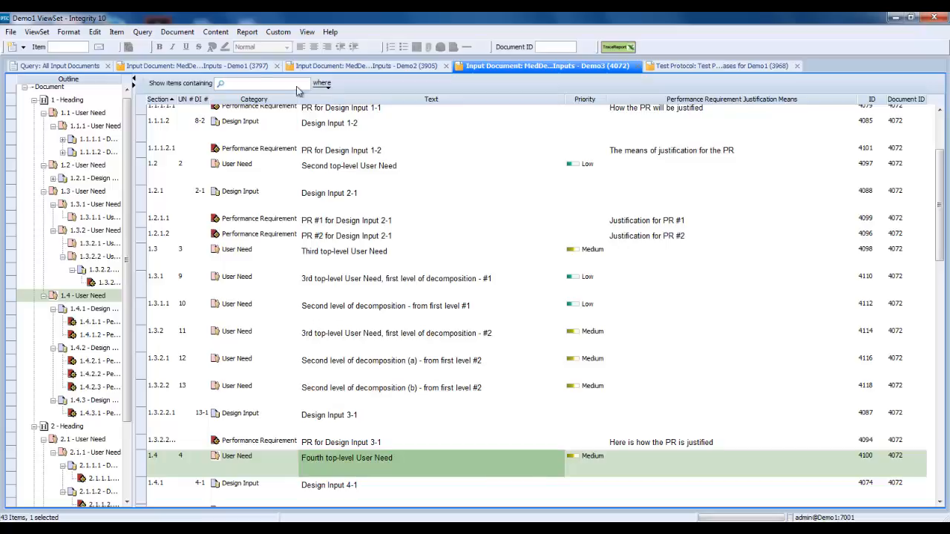
# Run the DIOV Report on the Demo3 input document and review its coverage of the user needs and design inputs
pyautogui.click(178, 32)
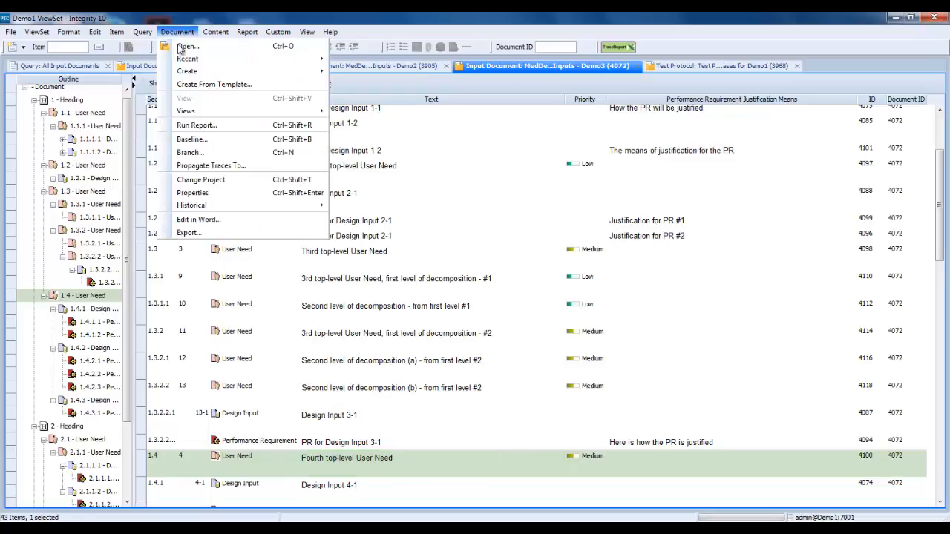
pyautogui.click(189, 125)
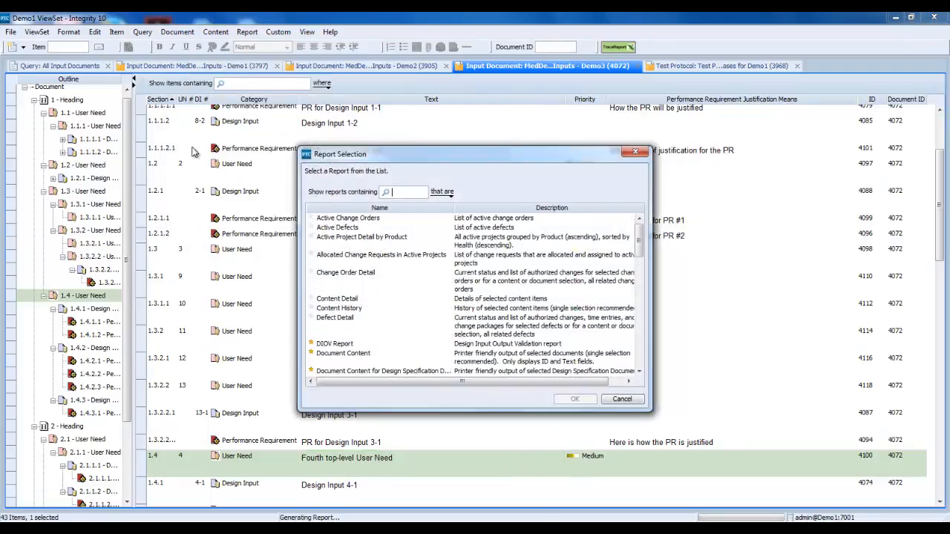
pyautogui.click(334, 344)
pyautogui.click(575, 400)
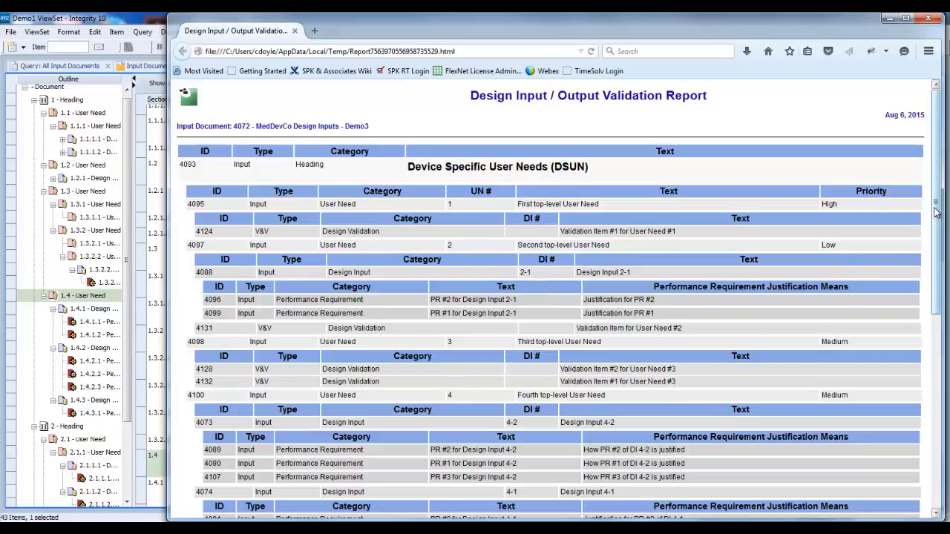
pyautogui.moveTo(937, 212); pyautogui.dragTo(943, 292)
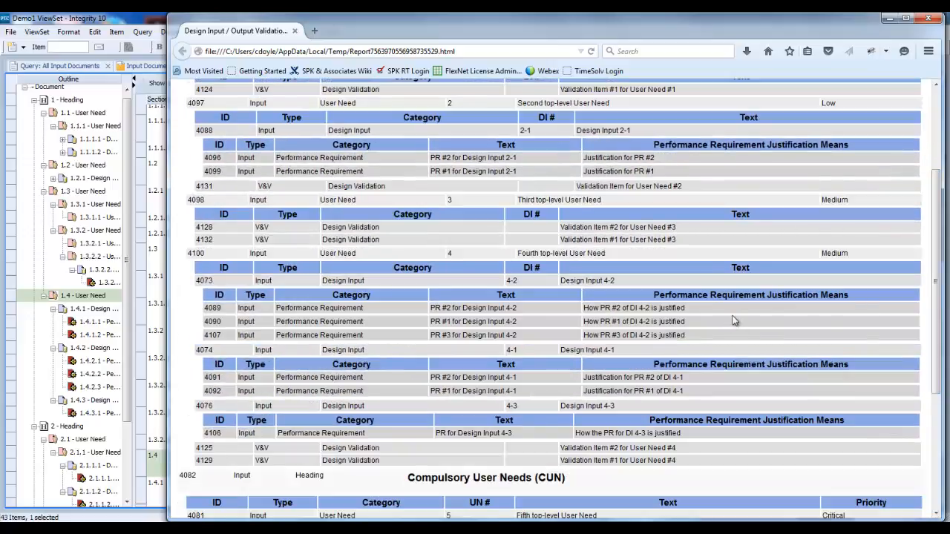
pyautogui.moveTo(941, 223); pyautogui.dragTo(942, 158)
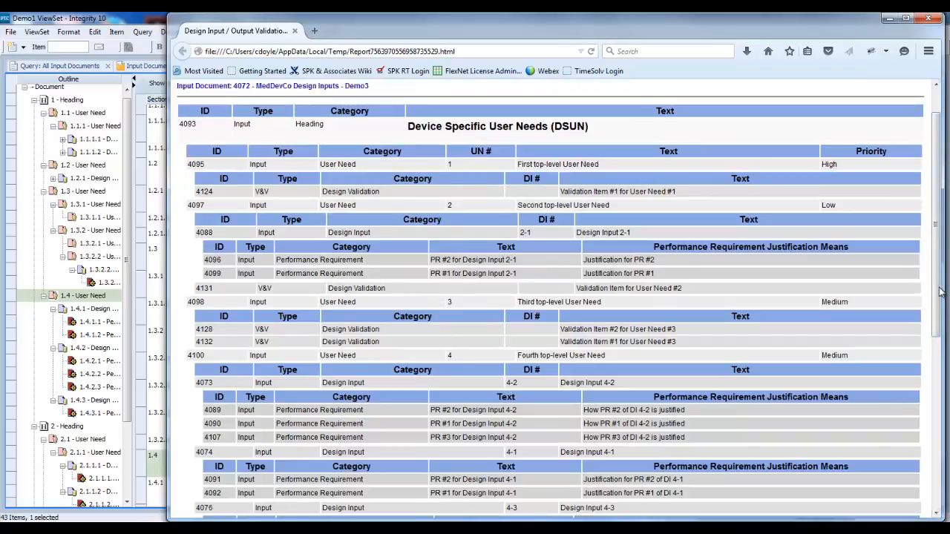
# Review the remaining user needs in the Demo3 DIOV Report and close it
pyautogui.moveTo(940, 298)
pyautogui.mouseDown()
pyautogui.moveTo(939, 370)
pyautogui.moveTo(937, 307)
pyautogui.mouseUp()
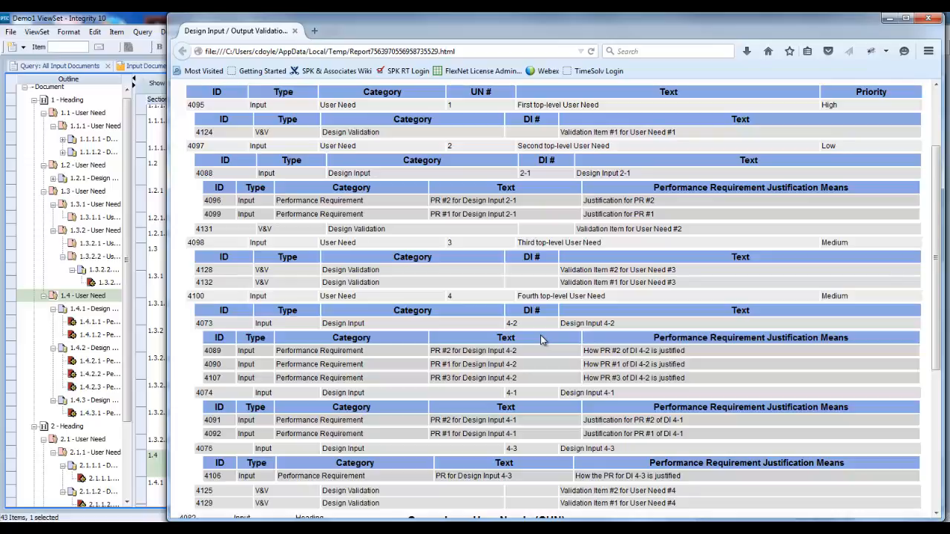
pyautogui.click(929, 18)
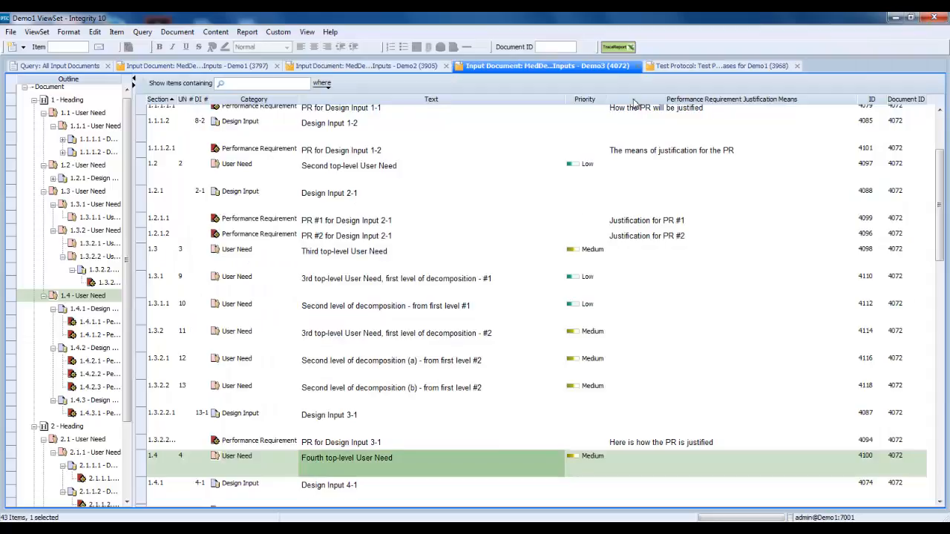
# Generate the Excel trace report for the Demo2 input document with the DIOV template, saving it as diov02 in the tmp folder
pyautogui.click(618, 46)
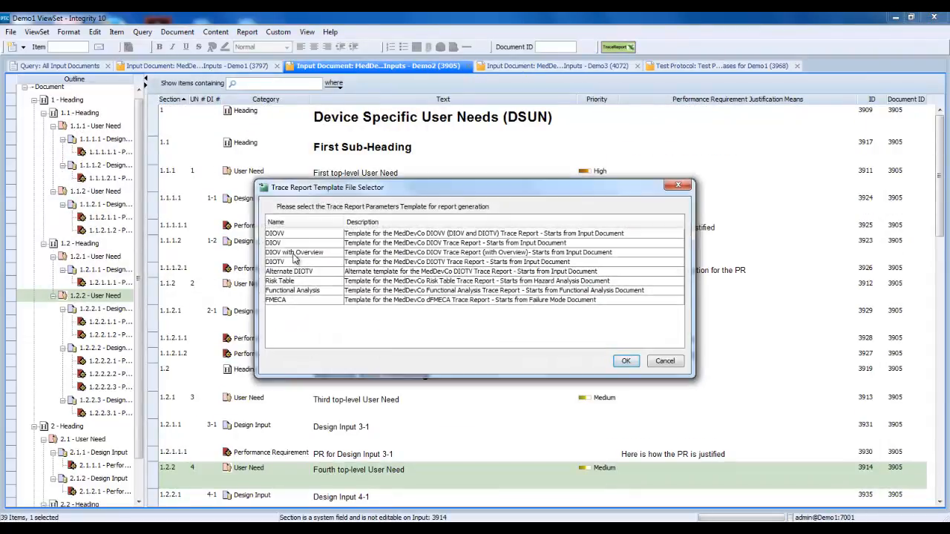
pyautogui.click(287, 244)
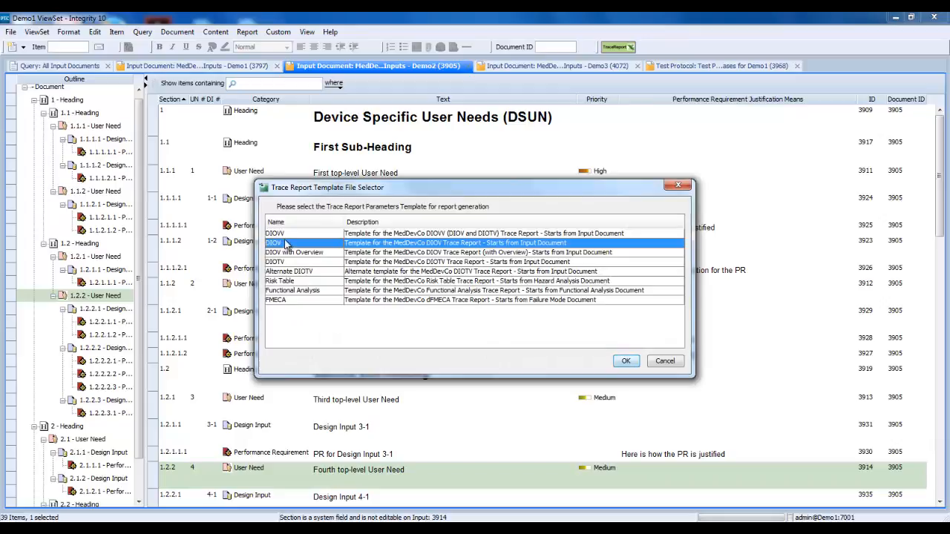
pyautogui.click(627, 362)
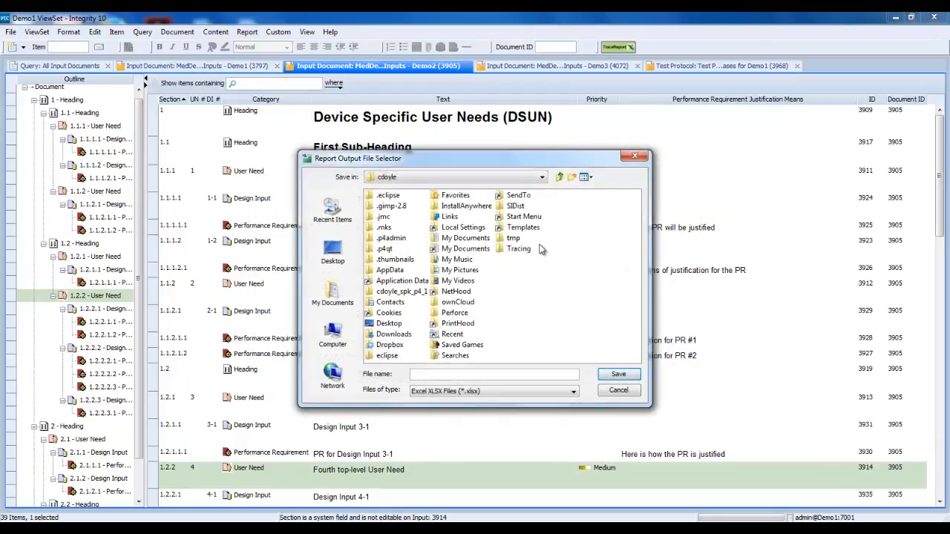
pyautogui.doubleClick(496, 244)
pyautogui.click(449, 372)
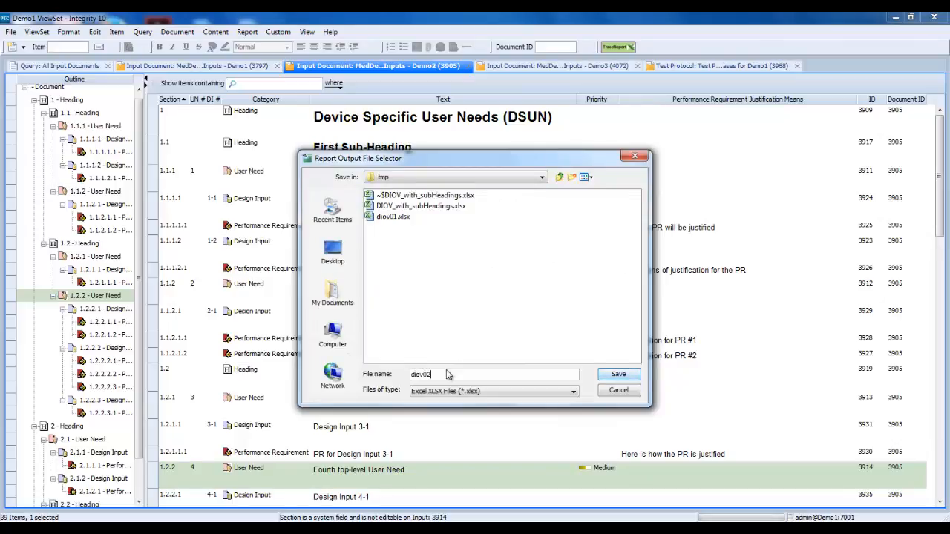
pyautogui.write('diov02')
pyautogui.press('Return')
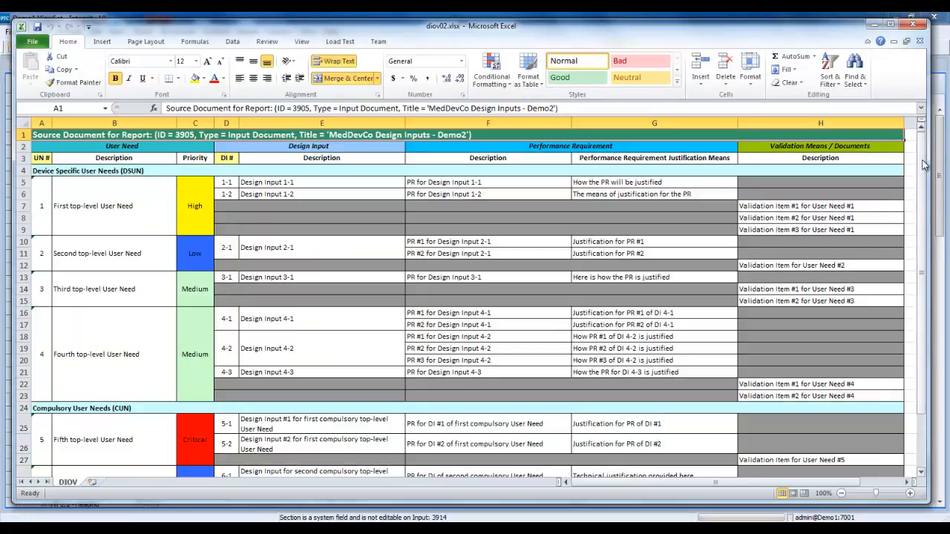
# Compare how the diov02 and DIOV_with_subHeadings workbooks present the Demo2 headings and sub-headings, closing each one after review
pyautogui.moveTo(924, 167); pyautogui.dragTo(920, 188)
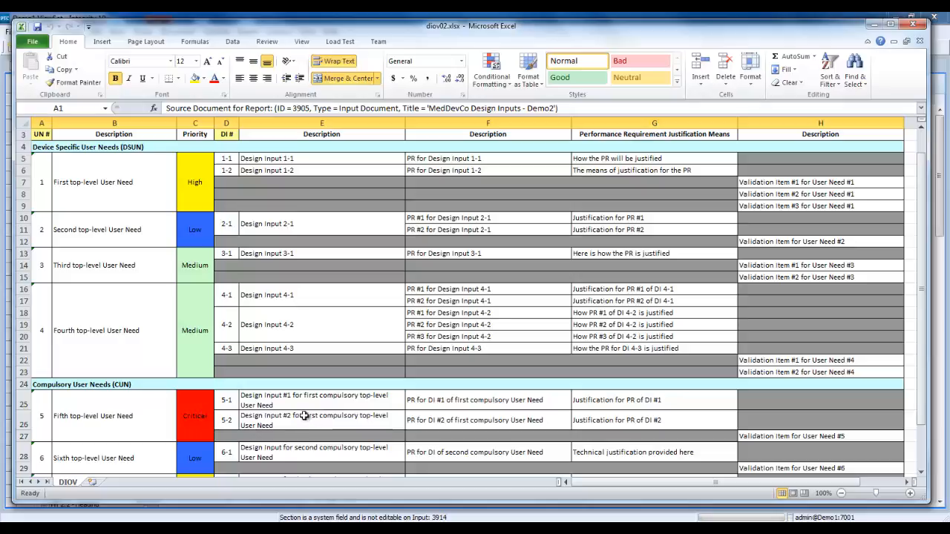
pyautogui.click(916, 27)
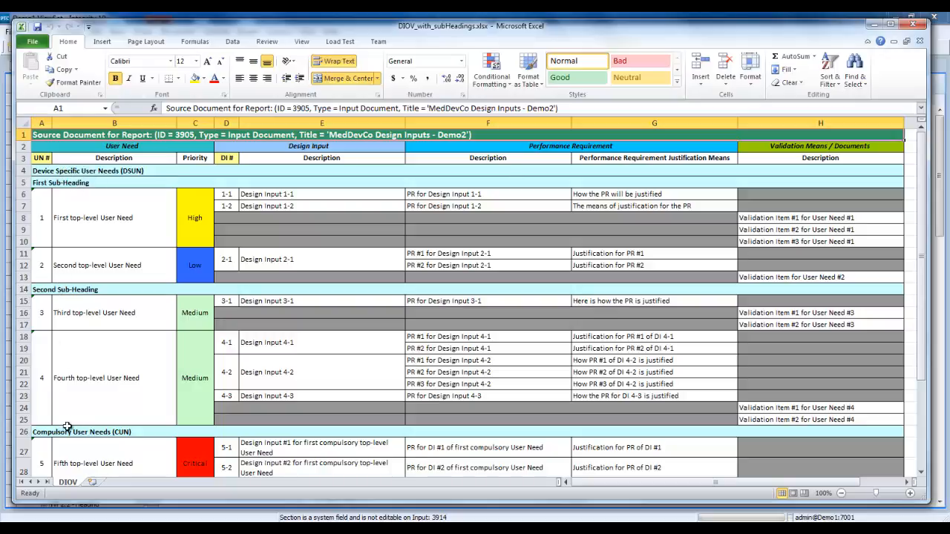
pyautogui.moveTo(922, 261); pyautogui.dragTo(906, 349)
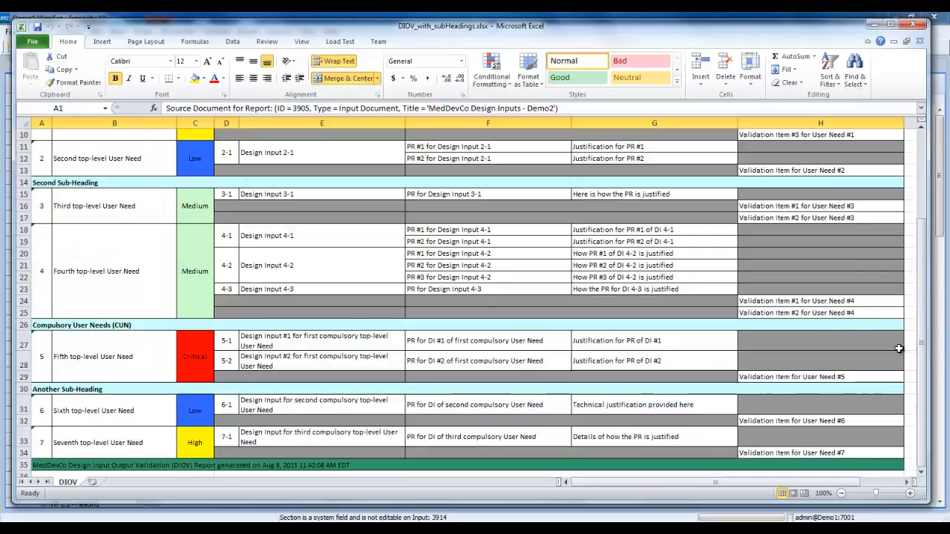
pyautogui.click(915, 24)
# Switch to the Demo3 input document and run its Excel trace report with the DIOV template
pyautogui.click(559, 68)
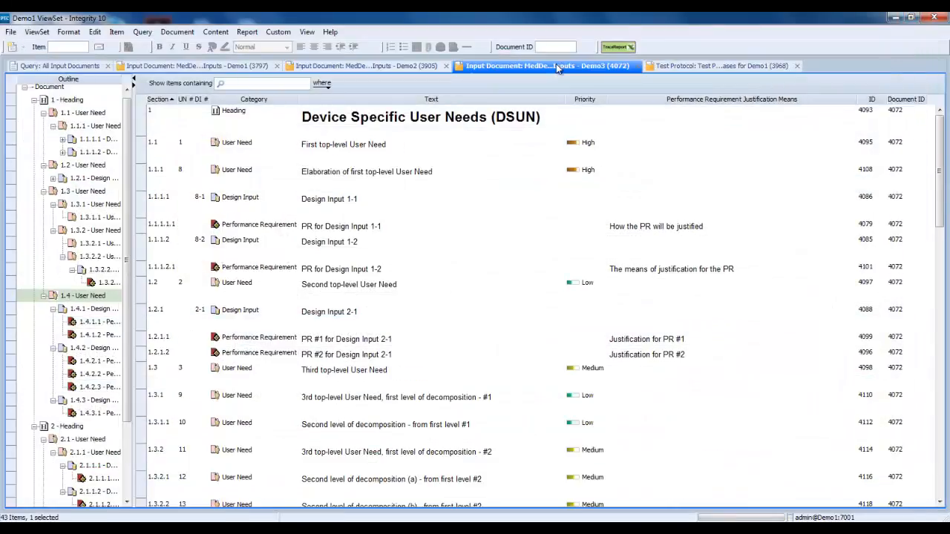
pyautogui.click(623, 48)
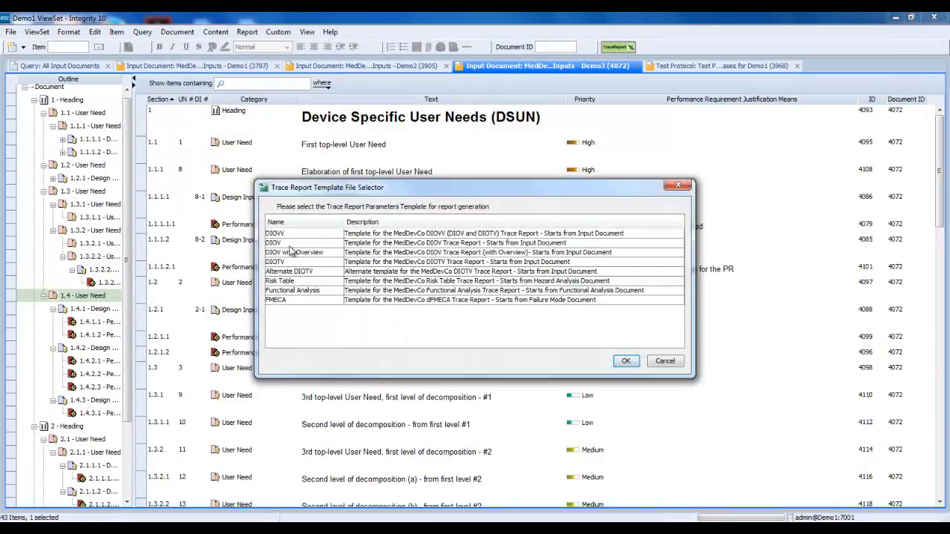
pyautogui.click(294, 244)
pyautogui.click(626, 361)
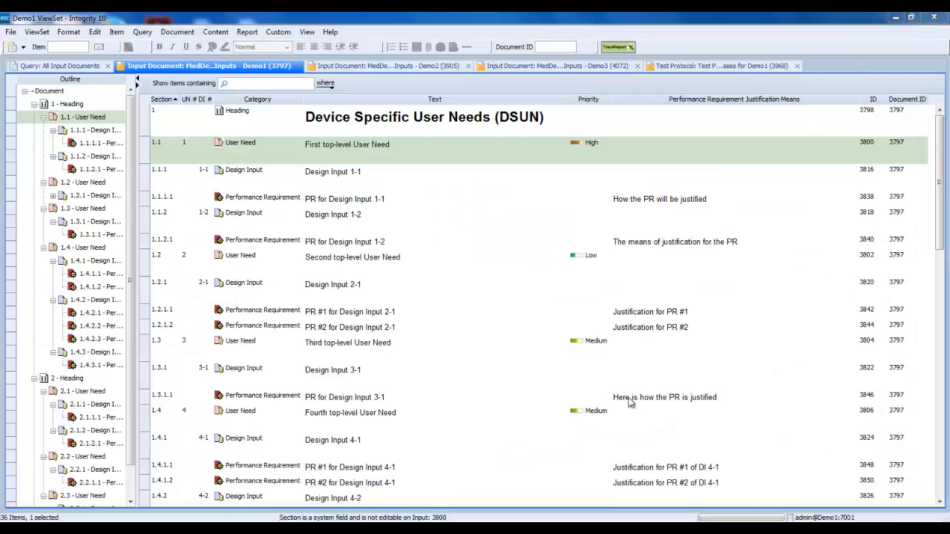
# Examine the Demo1 document's general properties, details, change control status and approval roles, closing its properties without changes
pyautogui.click(166, 33)
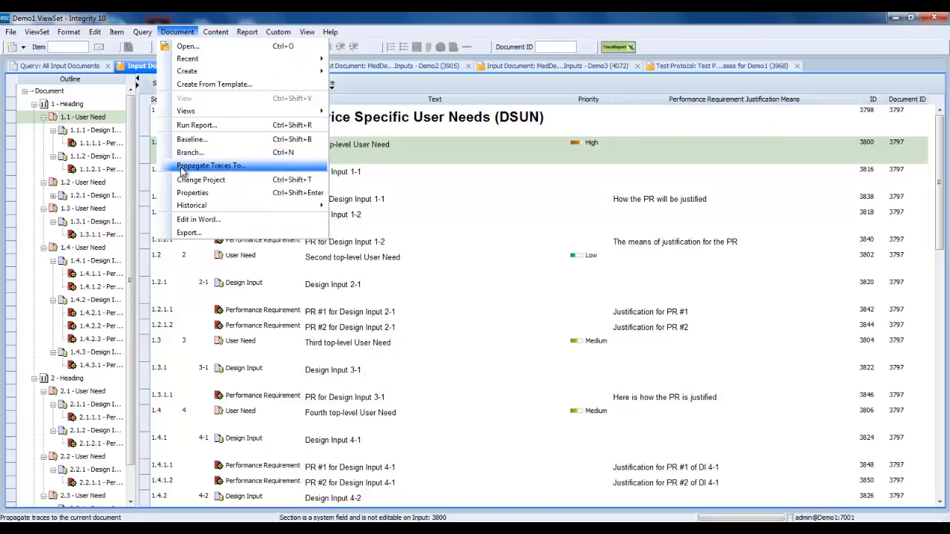
pyautogui.click(192, 194)
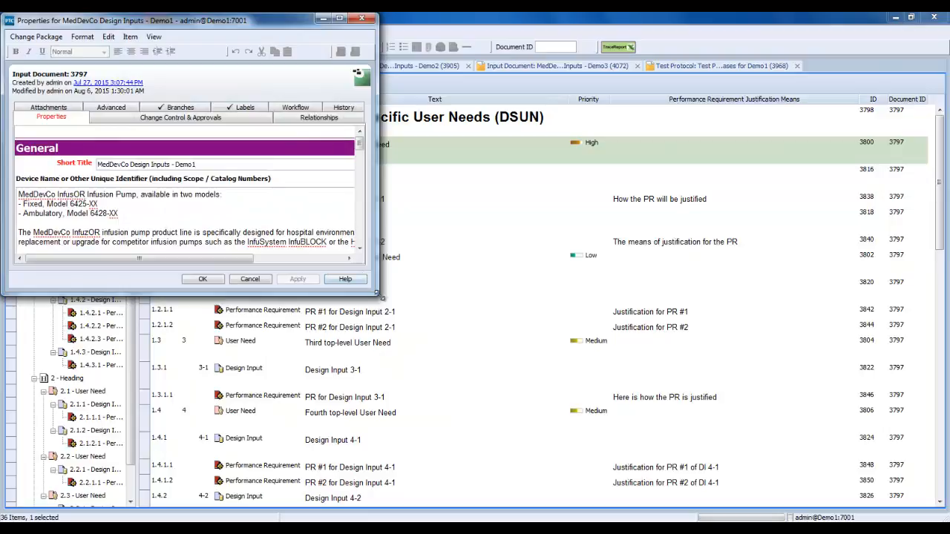
pyautogui.moveTo(378, 295); pyautogui.dragTo(833, 488)
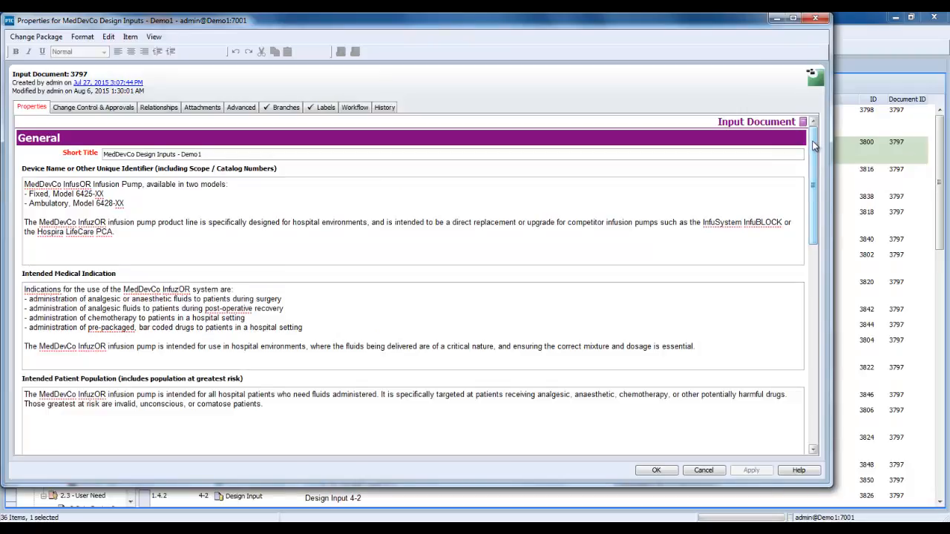
pyautogui.moveTo(814, 147); pyautogui.dragTo(821, 342)
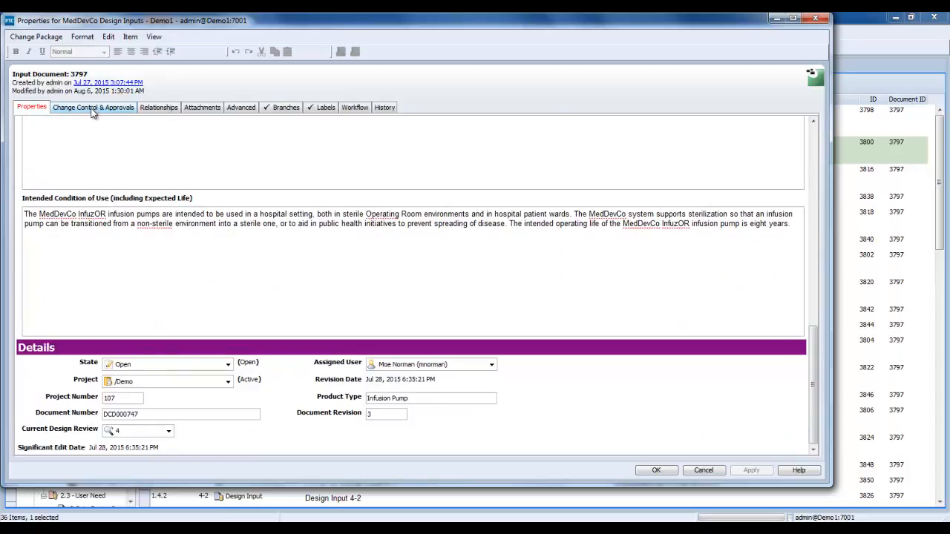
pyautogui.click(93, 108)
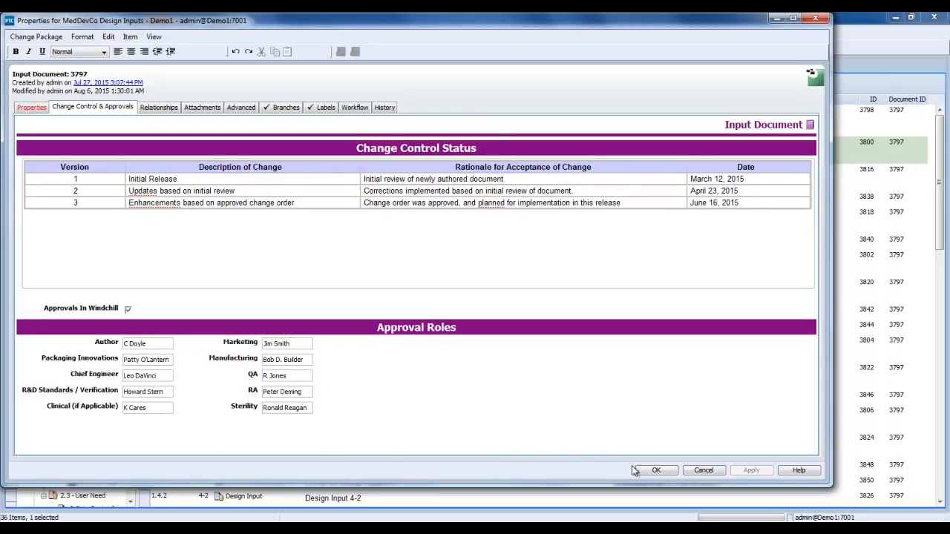
pyautogui.click(704, 472)
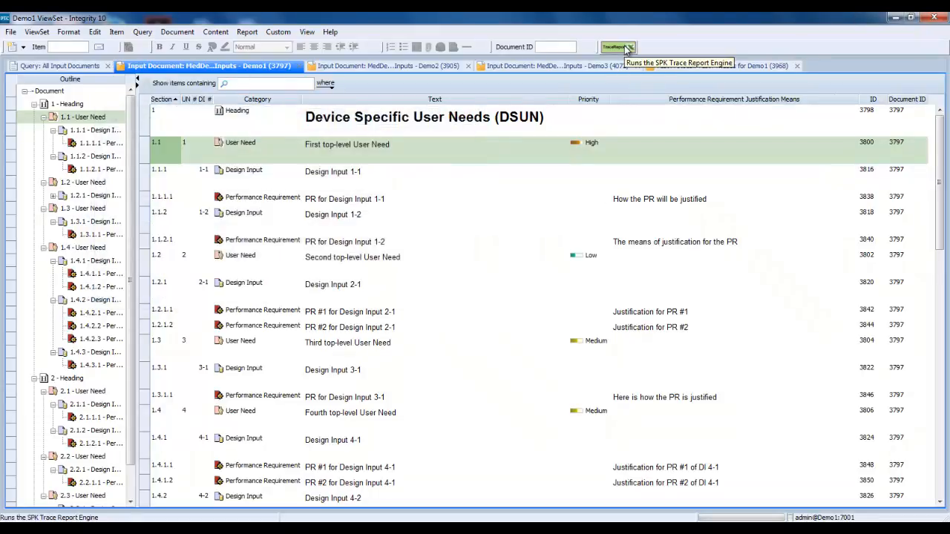
# Generate the trace report for the Demo1 document with the DIOV with Overview template, saving it as diov04 in the tmp folder
pyautogui.click(628, 49)
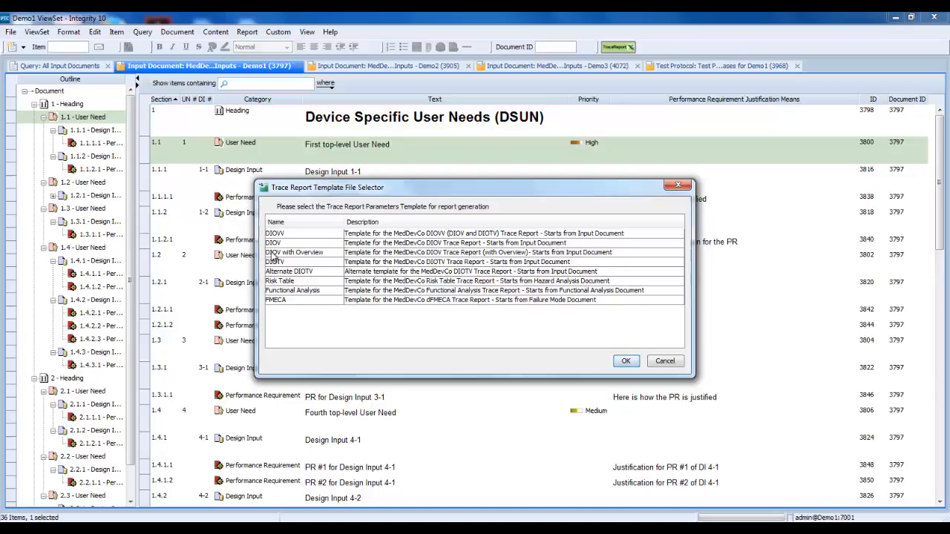
pyautogui.click(273, 253)
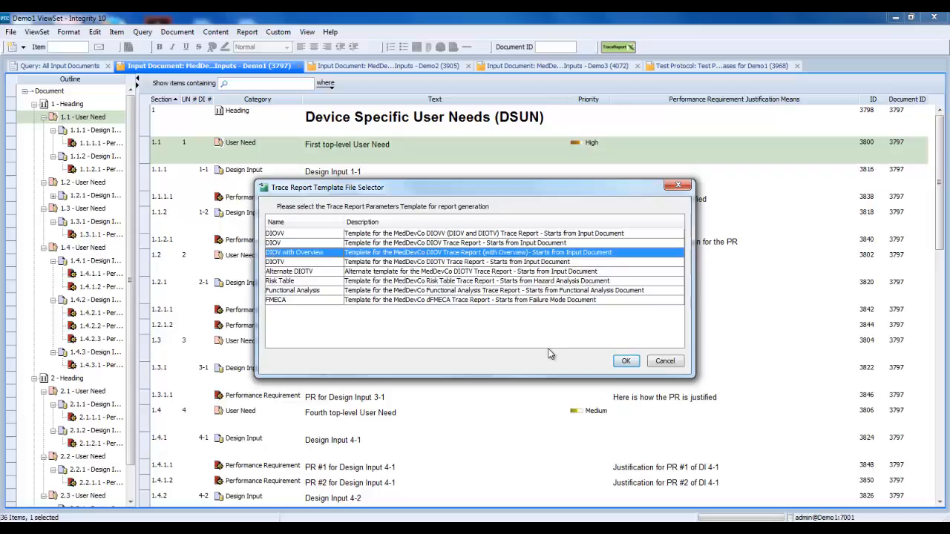
pyautogui.click(626, 362)
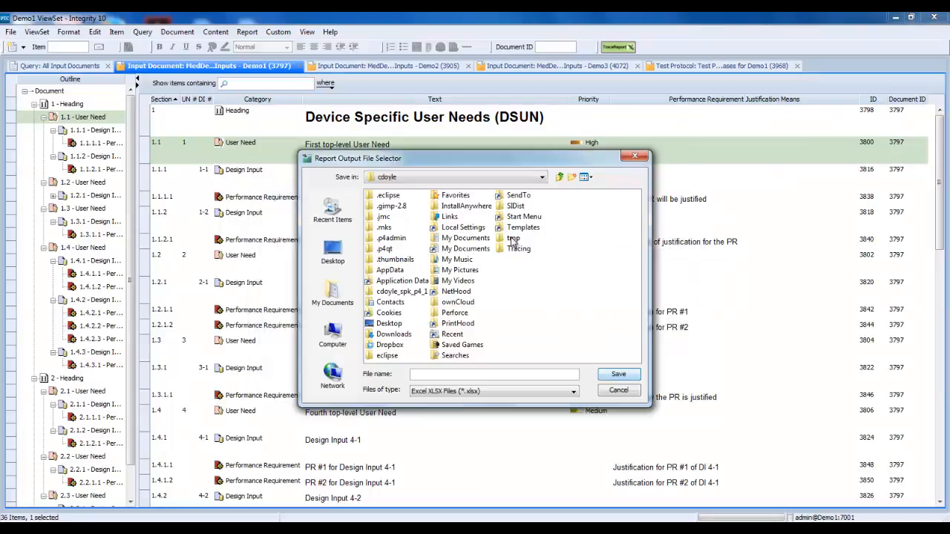
pyautogui.doubleClick(511, 241)
pyautogui.click(419, 372)
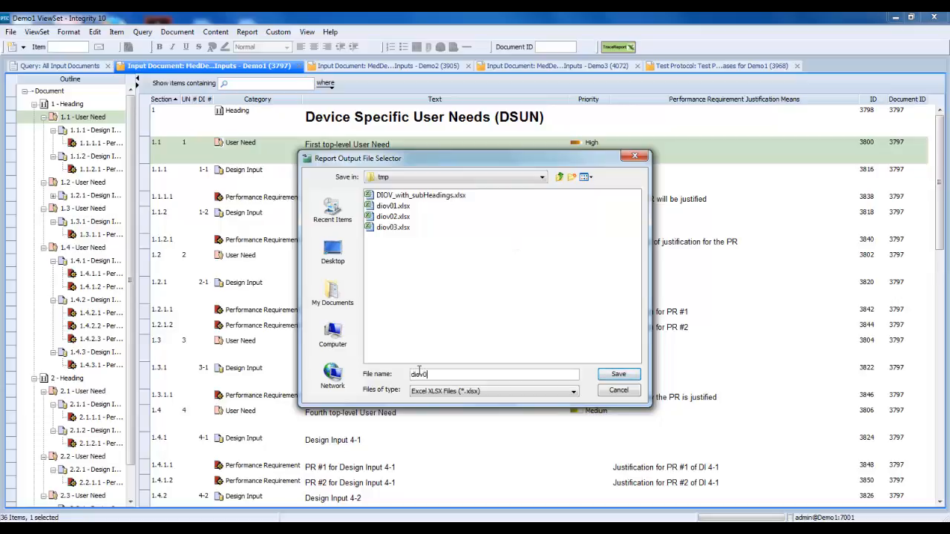
pyautogui.press('Return')
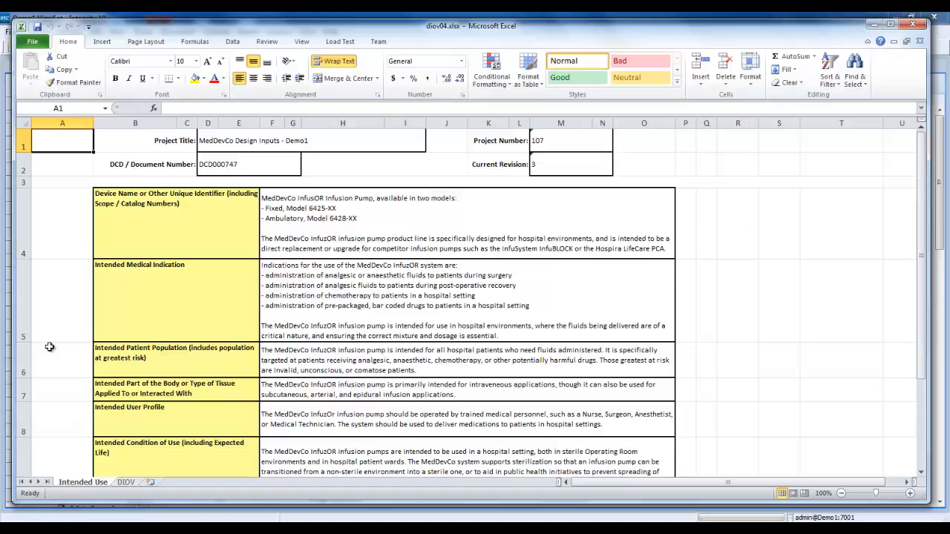
# Review the DIOV and Intended Use sheets of diov04, including the change control status and reviewers, and close the workbook
pyautogui.click(126, 482)
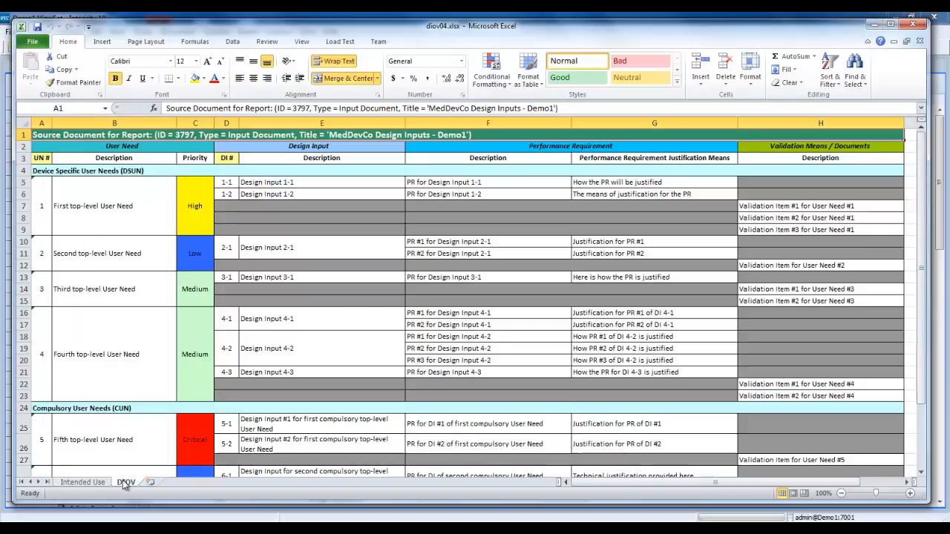
pyautogui.click(82, 483)
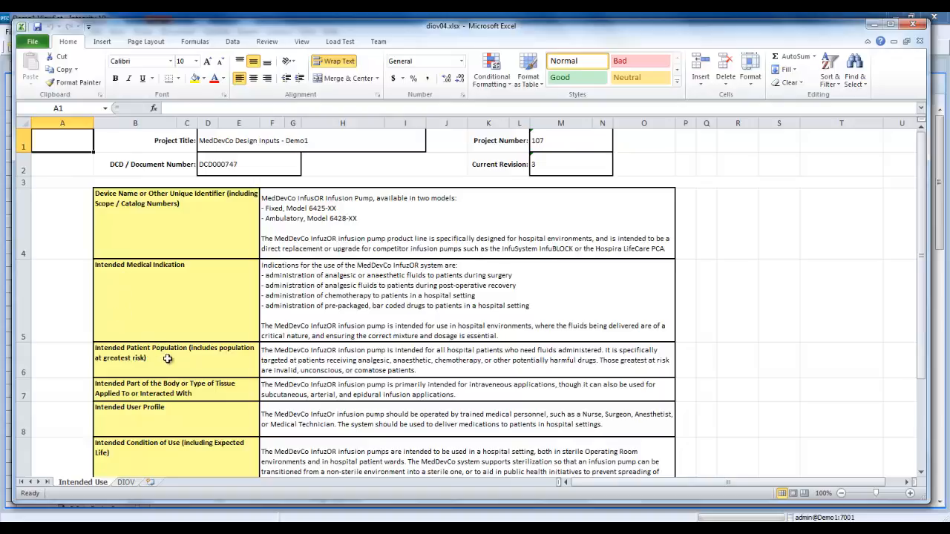
pyautogui.scroll(-1, 135, 219)
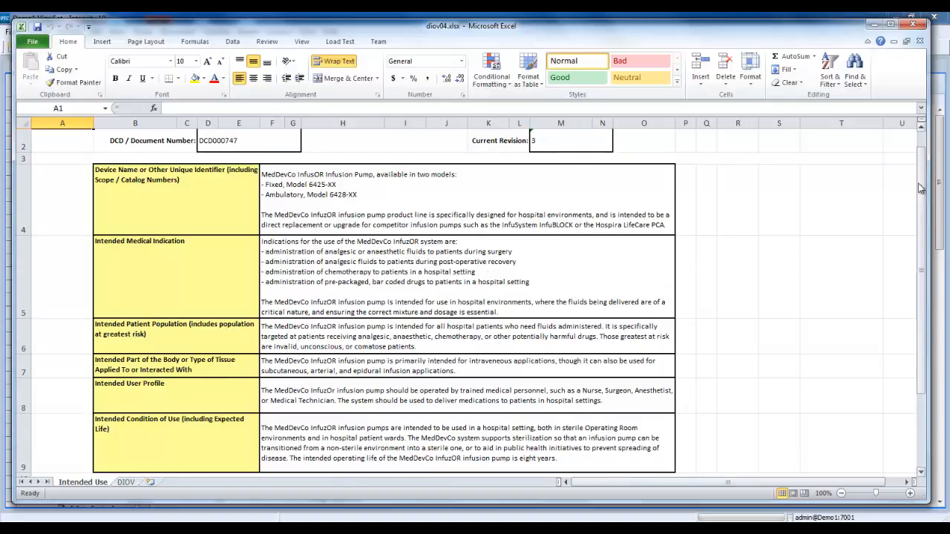
pyautogui.moveTo(924, 184); pyautogui.dragTo(915, 239)
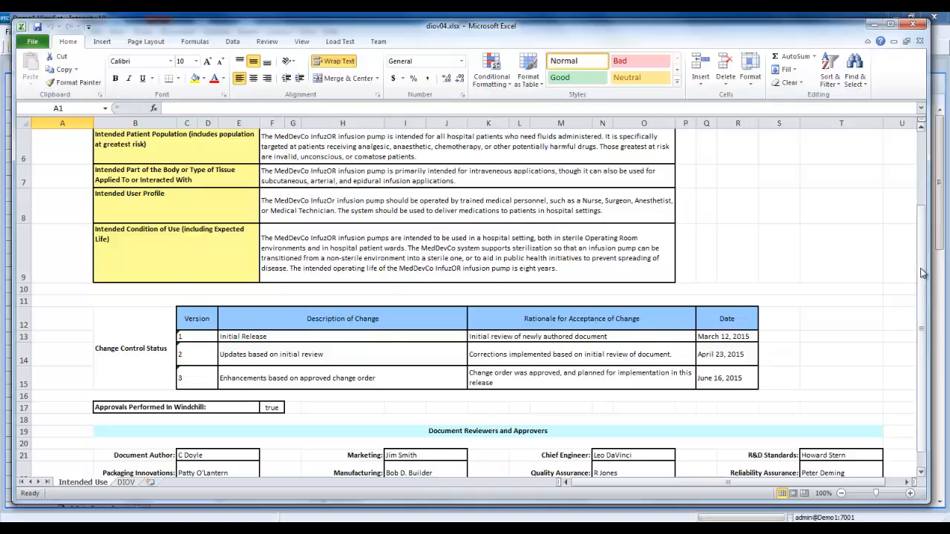
pyautogui.moveTo(923, 272); pyautogui.dragTo(925, 339)
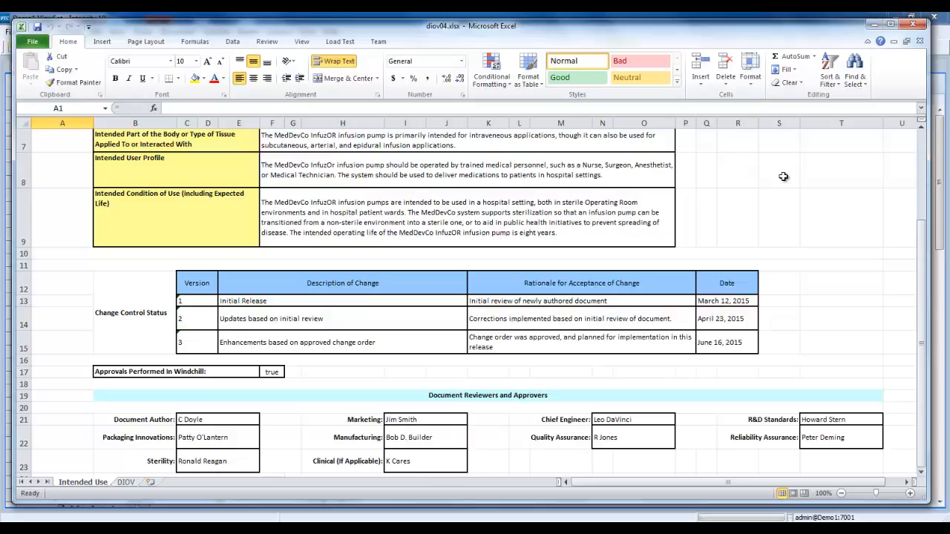
pyautogui.click(914, 24)
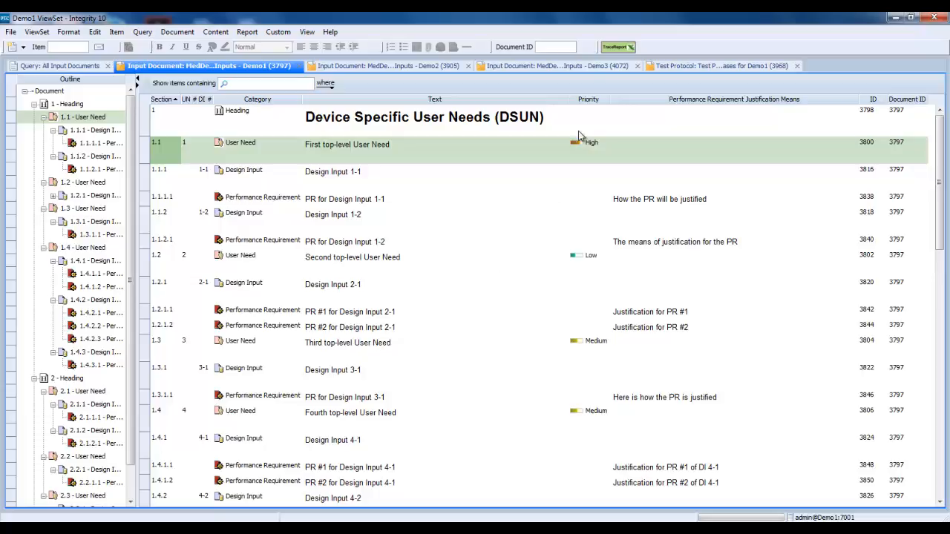
# Generate the trace report for the Demo1 document with the DIOVV template, saving it as diovv in the tmp folder
pyautogui.click(619, 48)
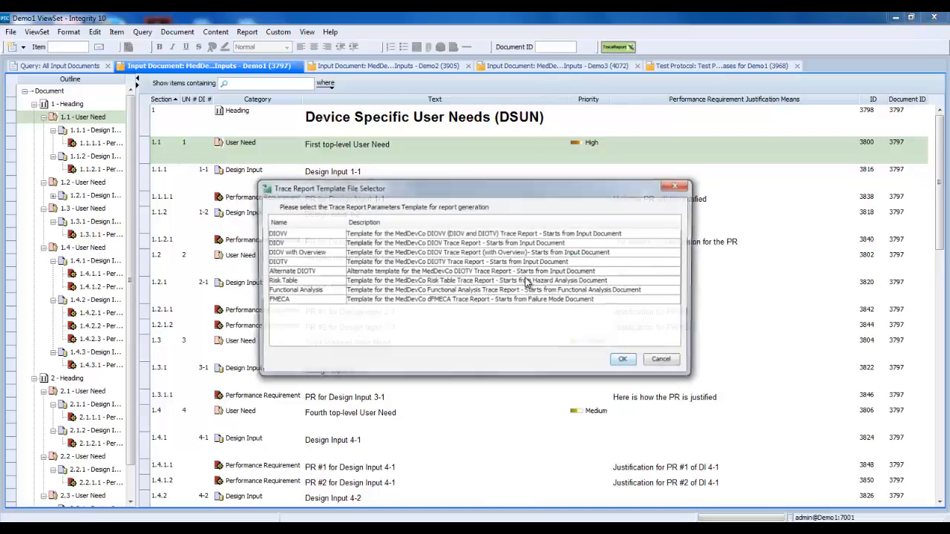
pyautogui.click(274, 234)
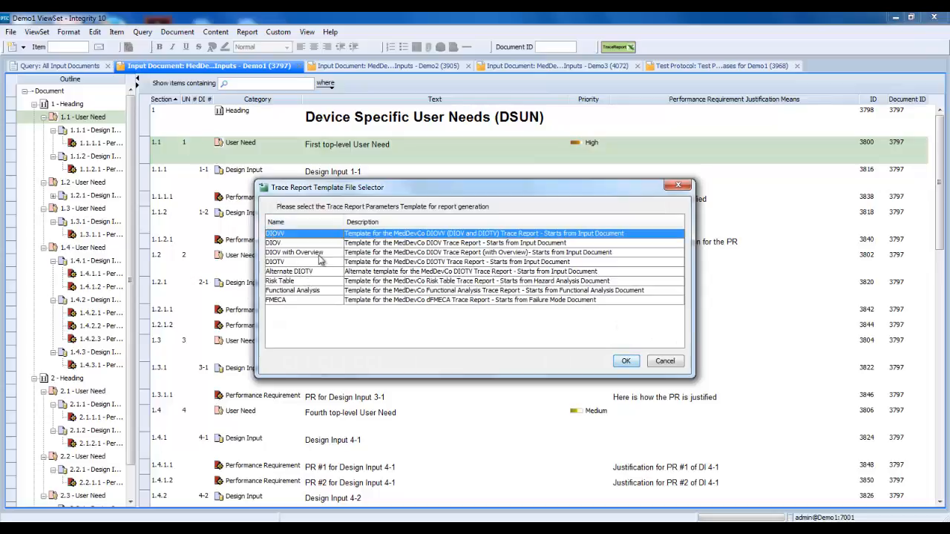
pyautogui.click(625, 362)
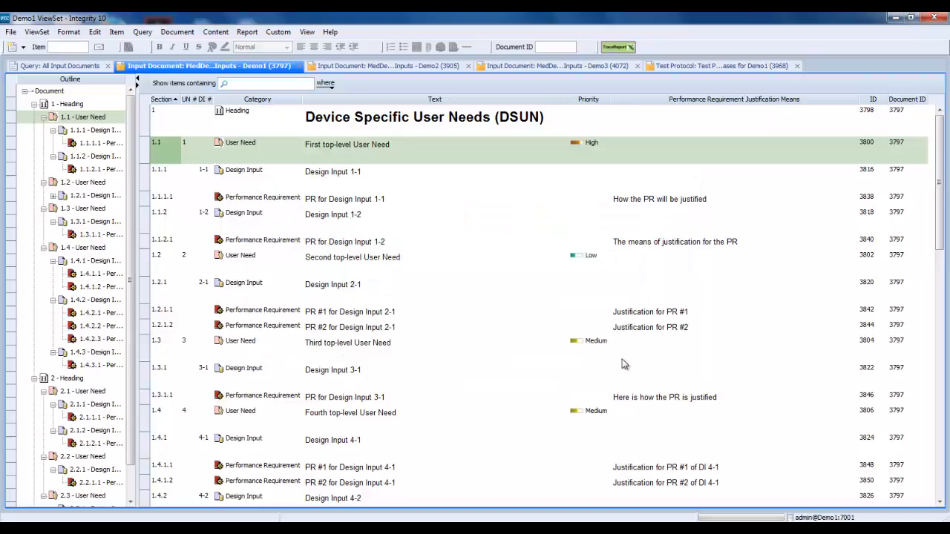
pyautogui.write('d')
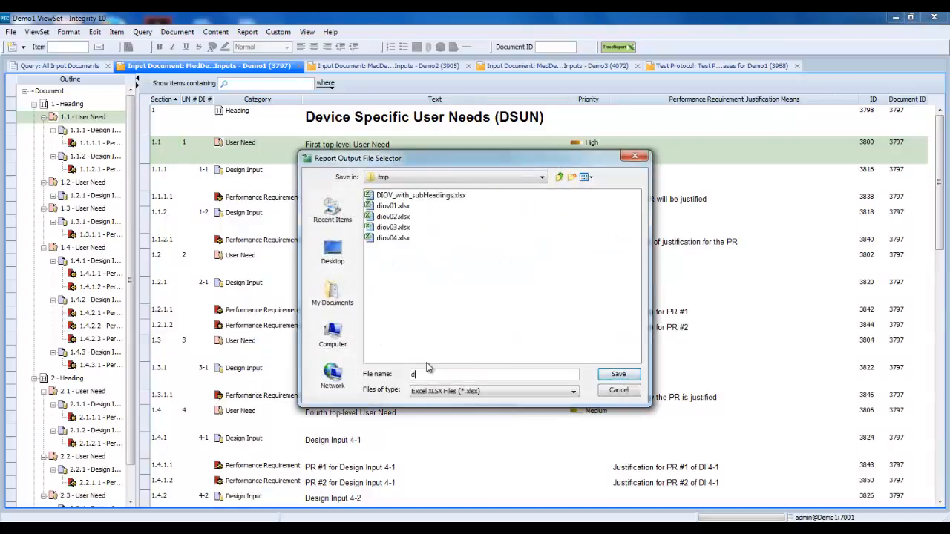
pyautogui.write('iovv')
pyautogui.press('Return')
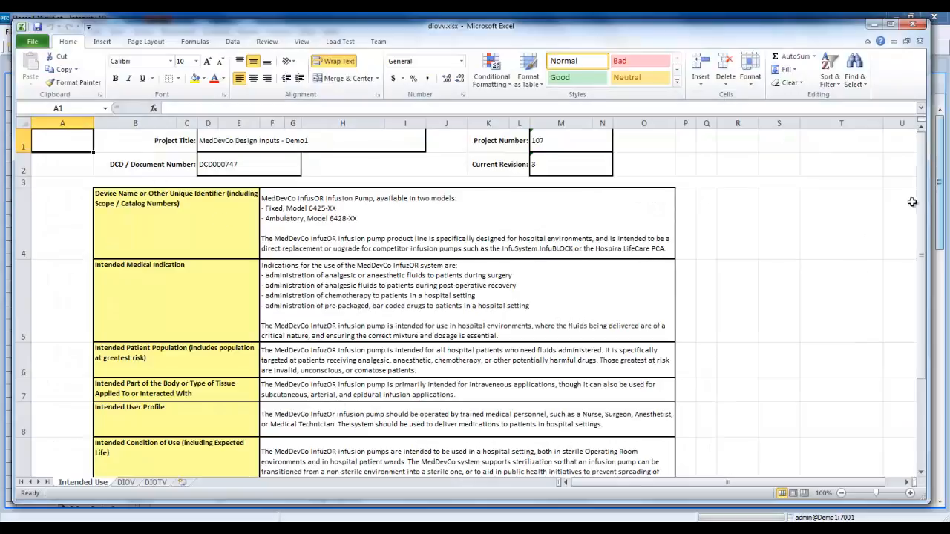
# Review the Intended Use sheet of diovv down to its reviewers and approvers, and the DIOV sheet down to its last row
pyautogui.moveTo(923, 174); pyautogui.dragTo(918, 265)
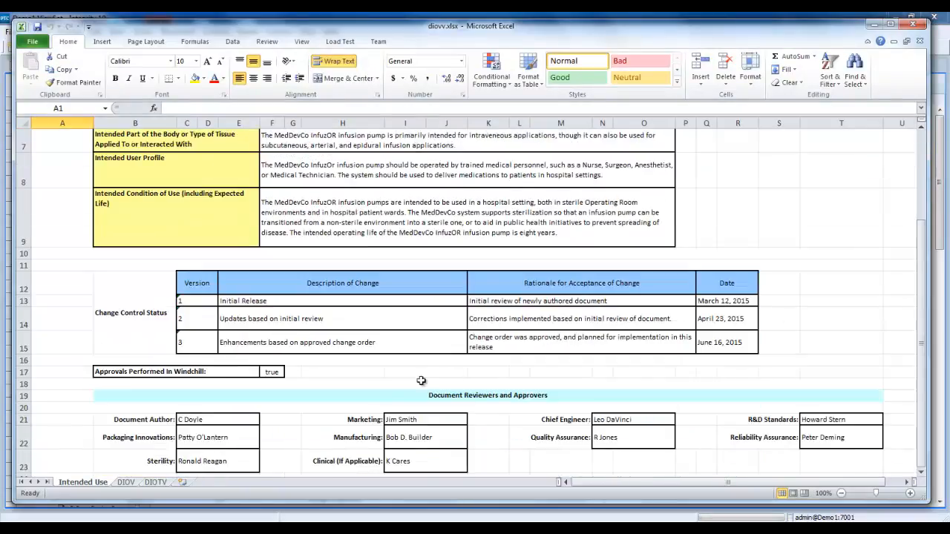
pyautogui.click(125, 482)
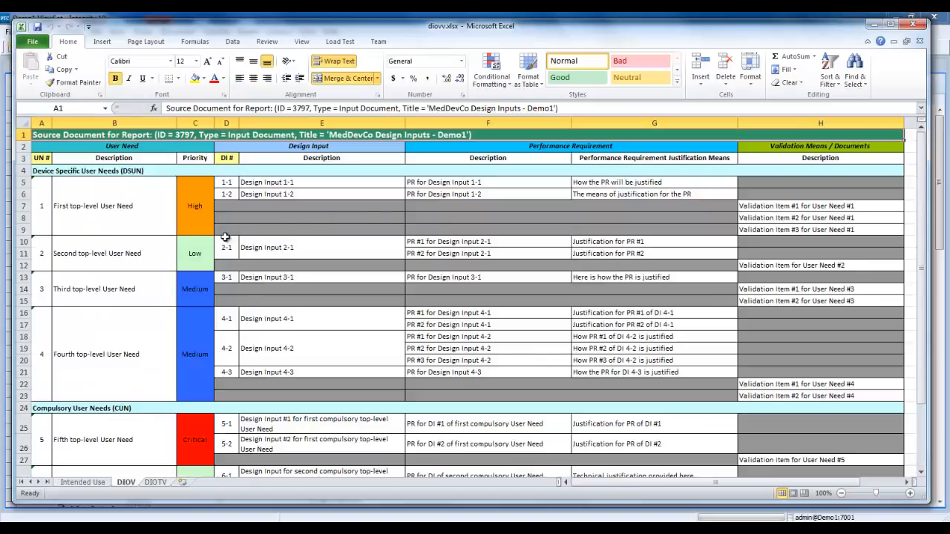
pyautogui.moveTo(921, 149); pyautogui.dragTo(914, 224)
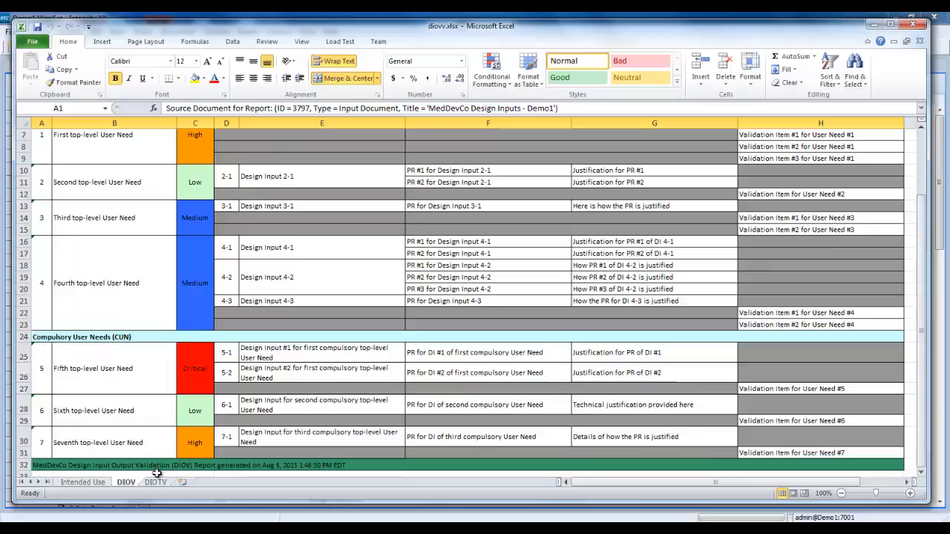
# Examine the DIOTV sheet's design outputs, verifications and process outputs per design input, checking the row 14 cells for Design Input 1-2
pyautogui.click(156, 484)
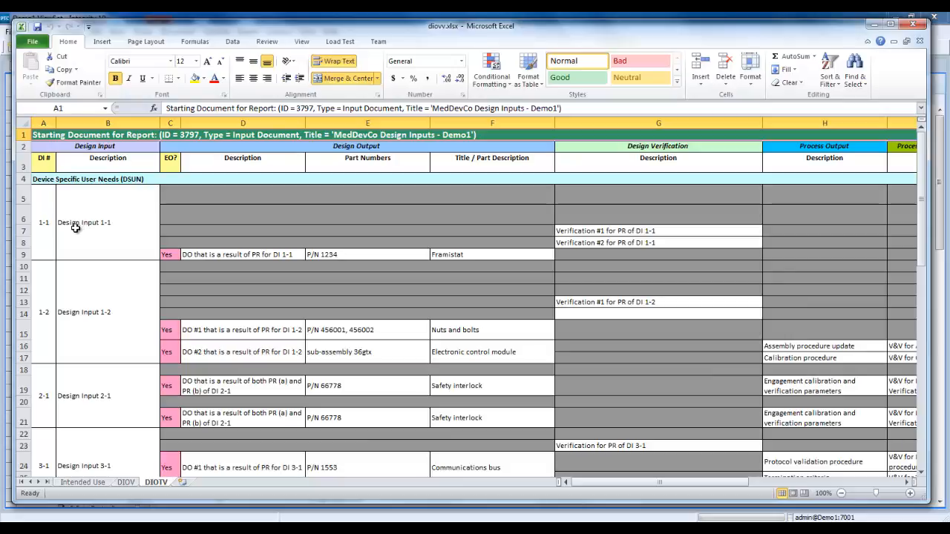
pyautogui.scroll(-2, 75, 228)
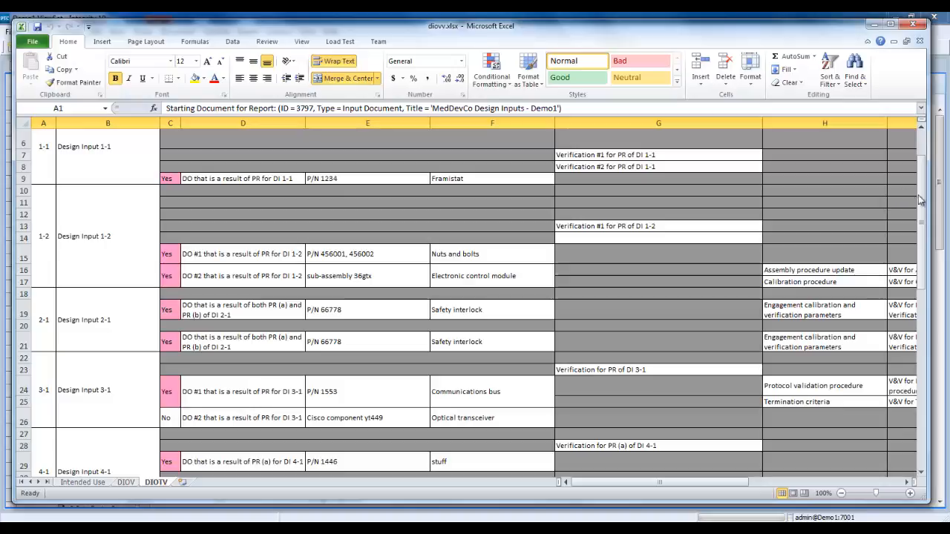
pyautogui.moveTo(922, 199); pyautogui.dragTo(928, 162)
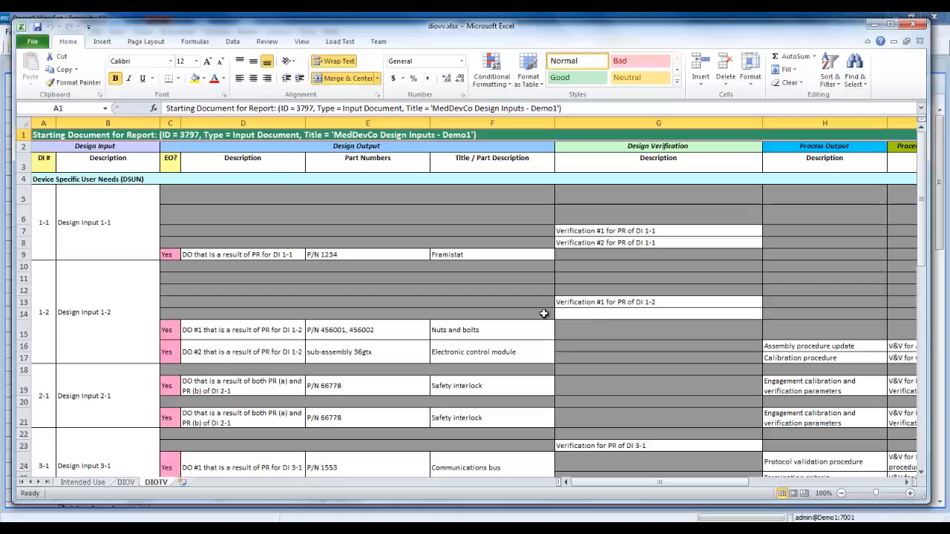
pyautogui.click(586, 314)
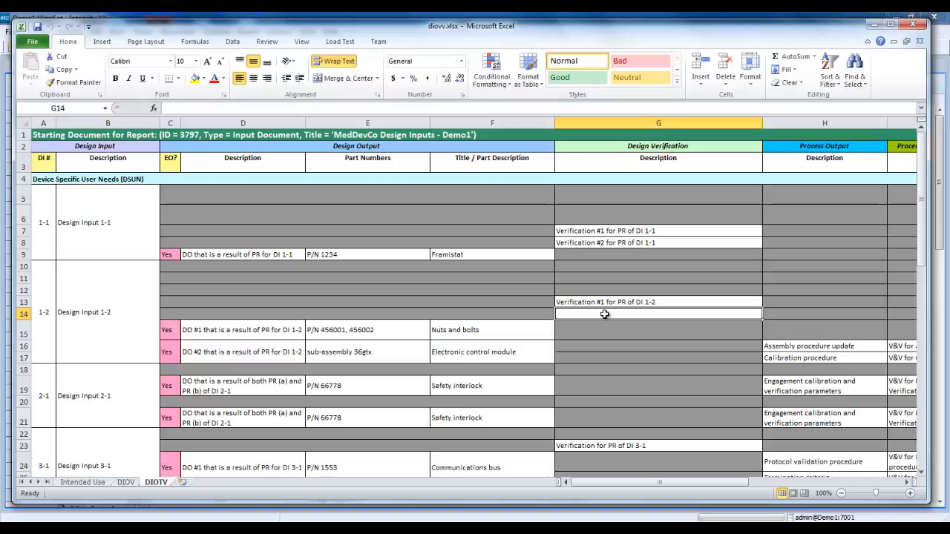
pyautogui.click(483, 315)
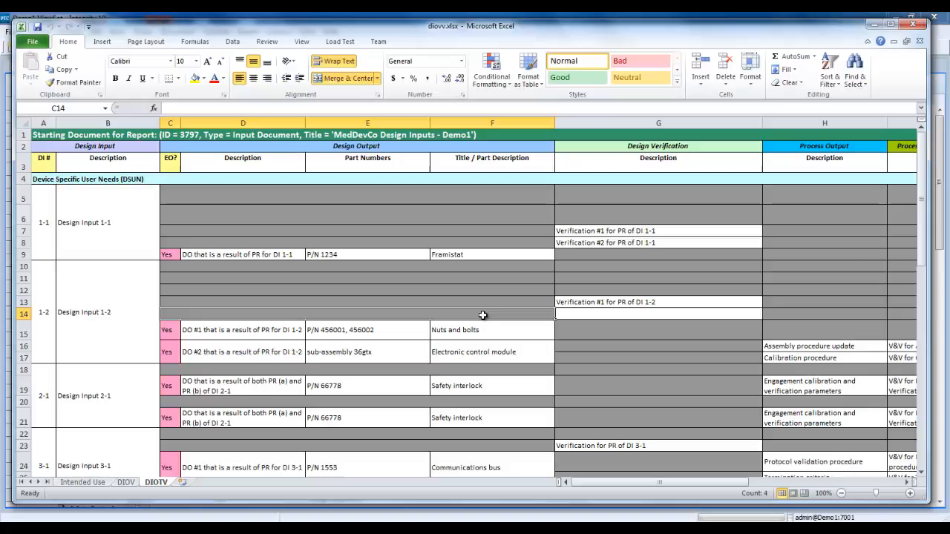